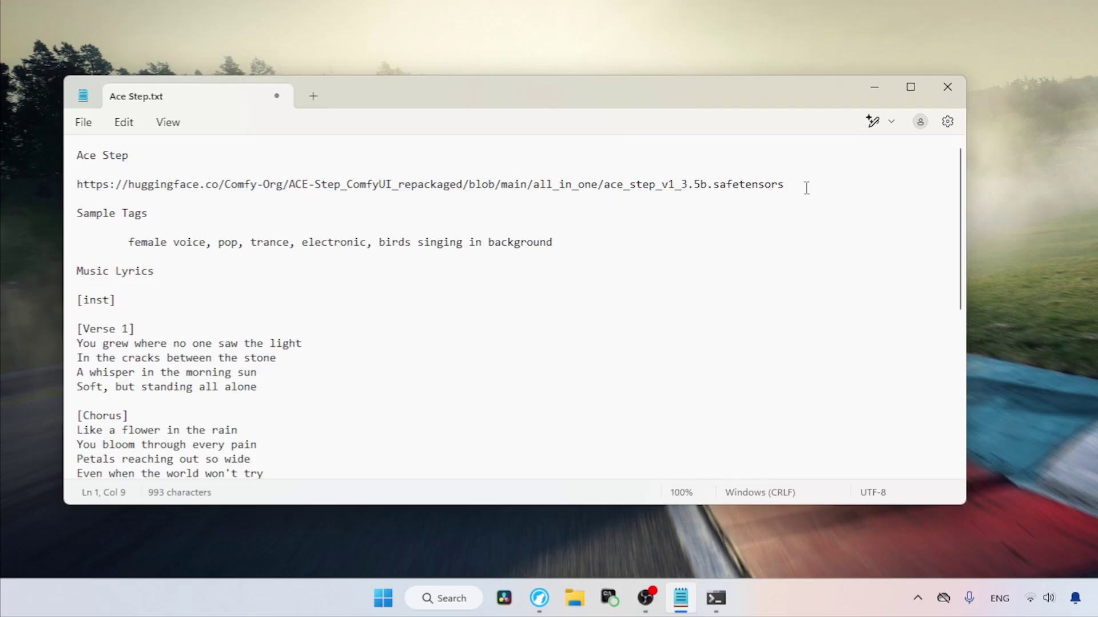
# Select the whole ace_step_v1_3.5b.safetensors Hugging Face URL line in the Ace Step notes
pyautogui.moveTo(807, 188); pyautogui.dragTo(76, 172)
pyautogui.hotkey('ctrl', 'c')
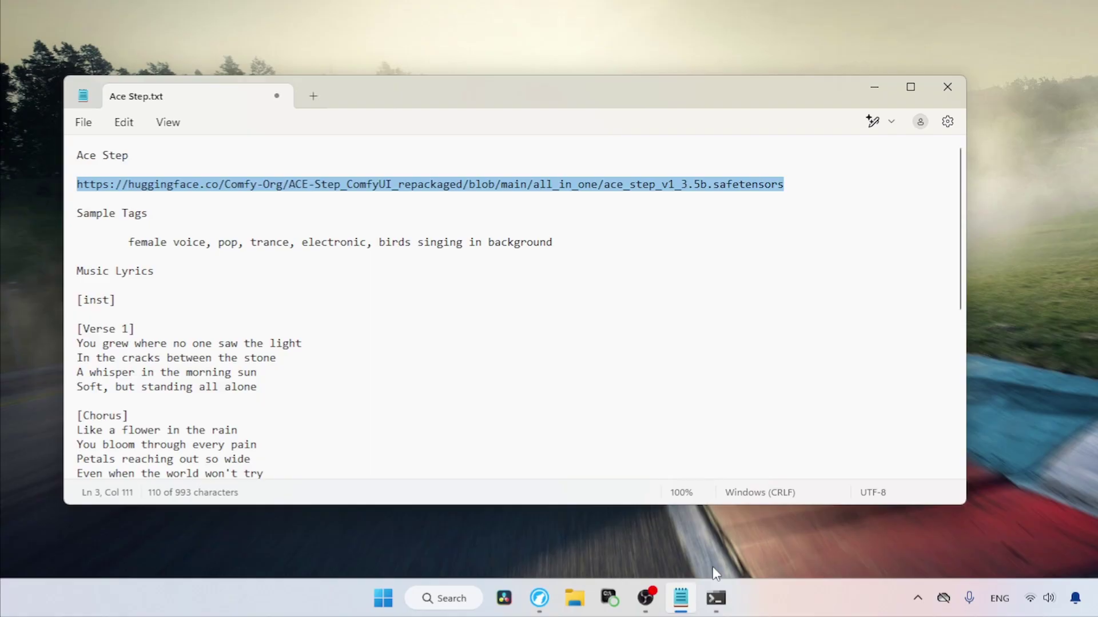
# Paste the copied link into a new browser tab to view the 7.7 GB model file page, then close it
pyautogui.click(540, 598)
pyautogui.click(239, 20)
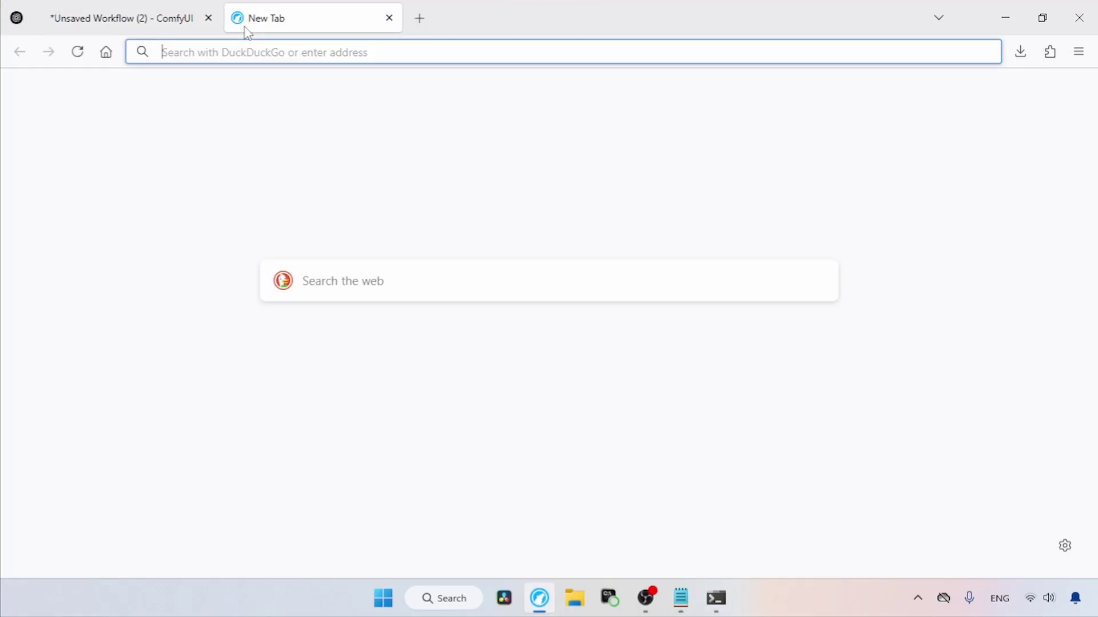
pyautogui.hotkey('ctrl', 'v')
pyautogui.press('Return')
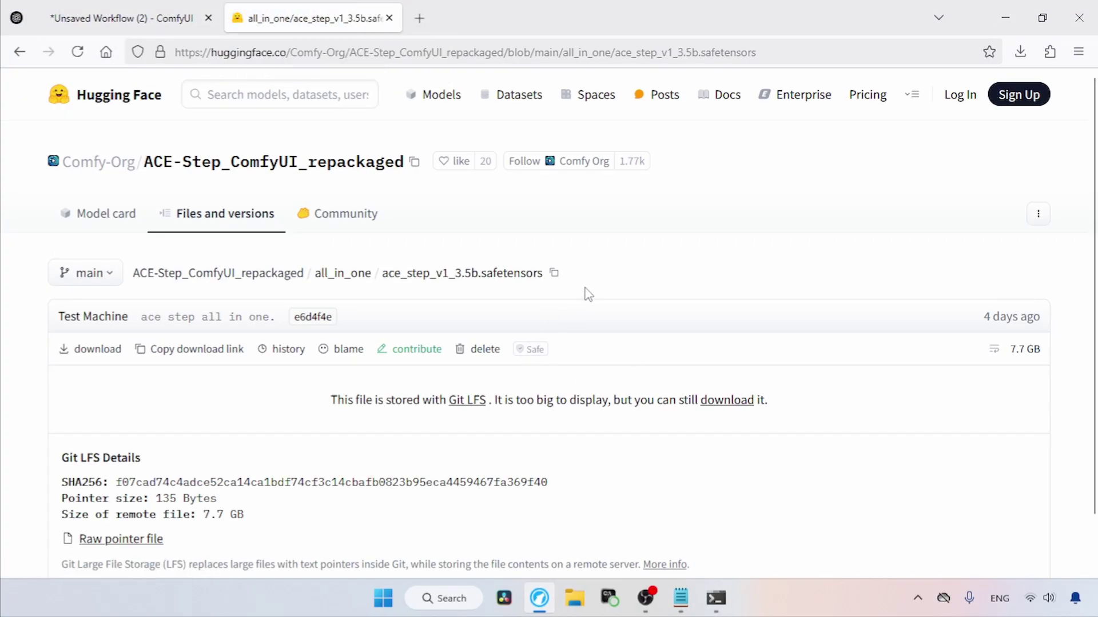
pyautogui.moveTo(541, 272); pyautogui.dragTo(382, 274)
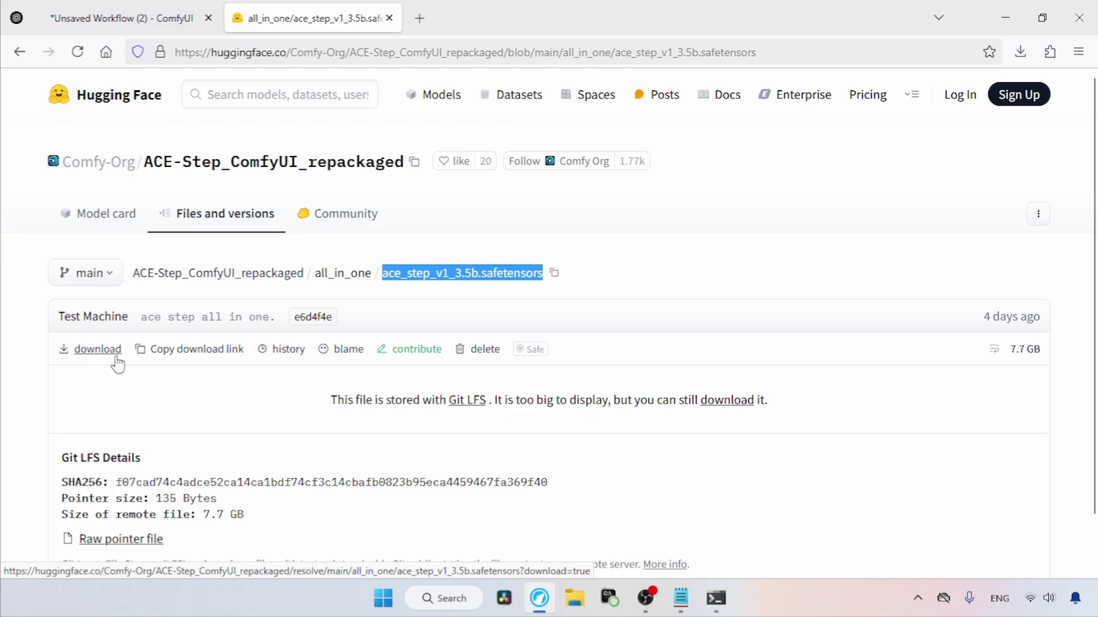
pyautogui.click(389, 17)
# Copy ace_step_v1_3.5b.safetensors from the Downloads folder in File Explorer
pyautogui.click(1018, 7)
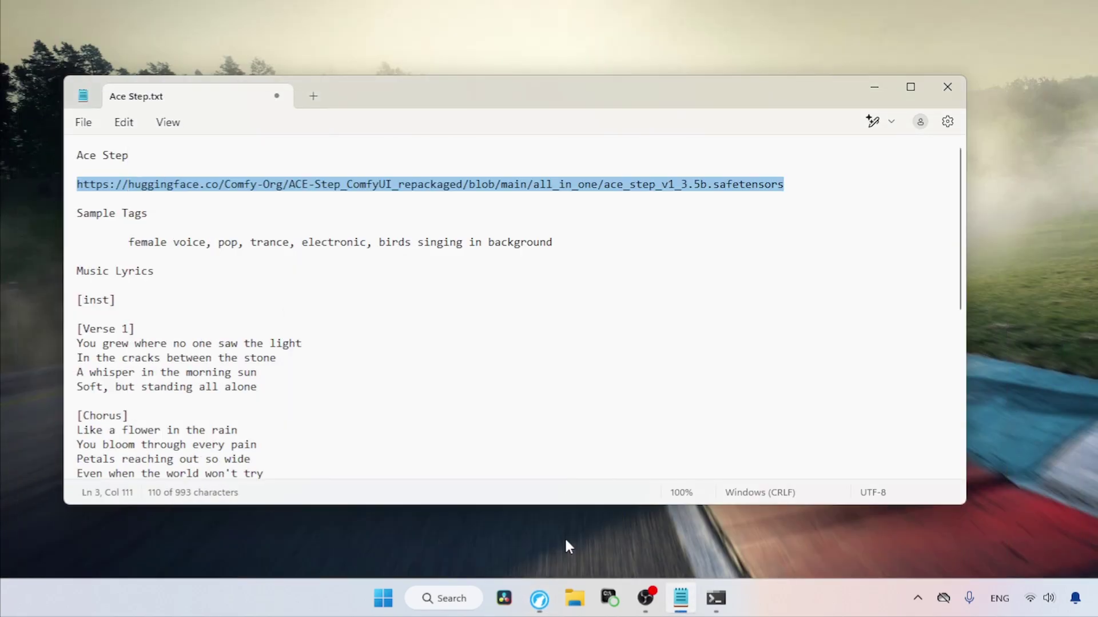
pyautogui.click(575, 598)
pyautogui.click(106, 293)
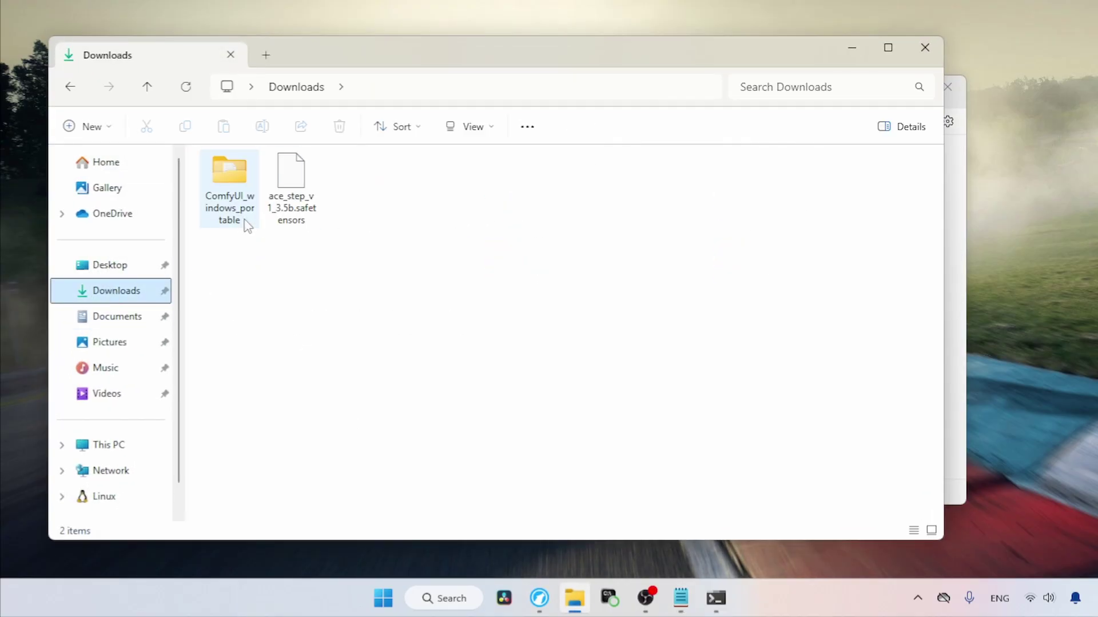
pyautogui.click(291, 205)
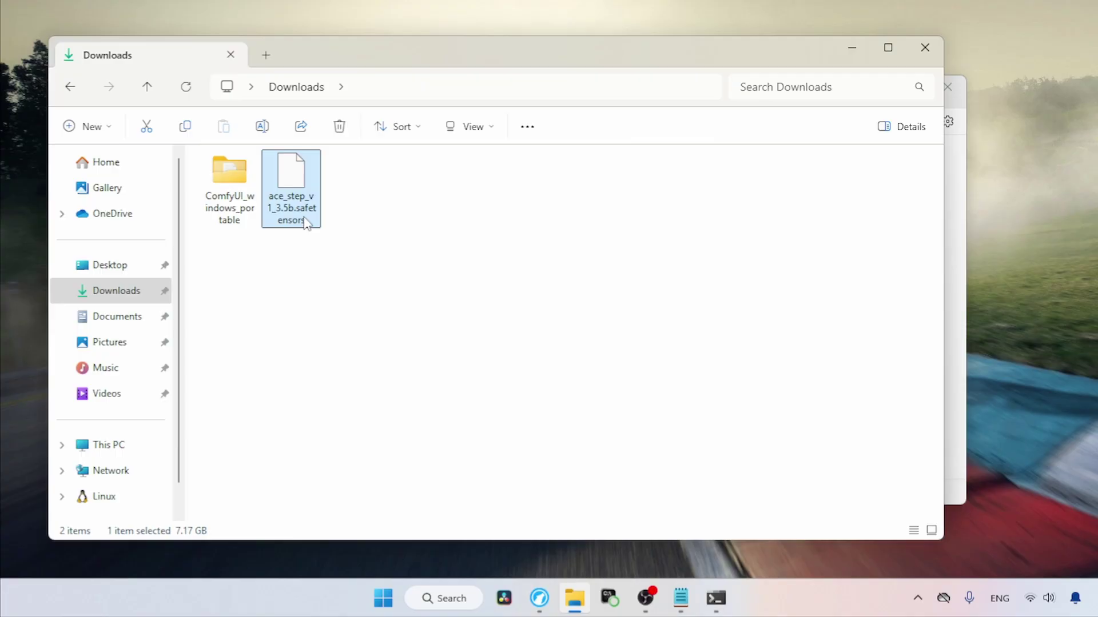
pyautogui.hotkey('ctrl', 'c')
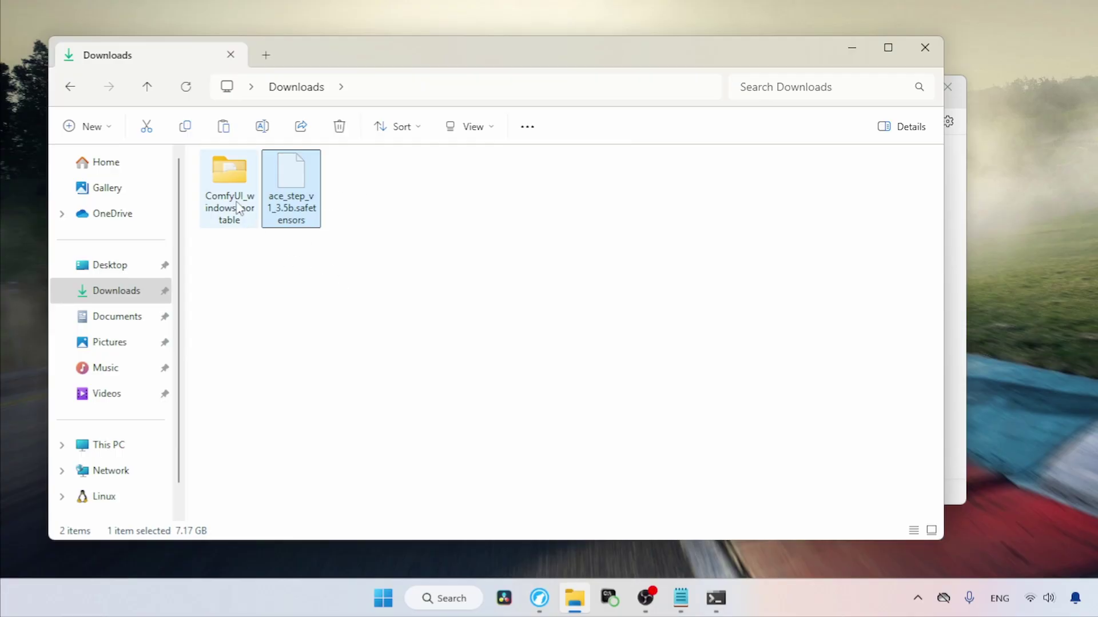
# Paste the model into ComfyUI_windows_portable\ComfyUI\models\checkpoints and close File Explorer
pyautogui.doubleClick(238, 206)
pyautogui.click(395, 184)
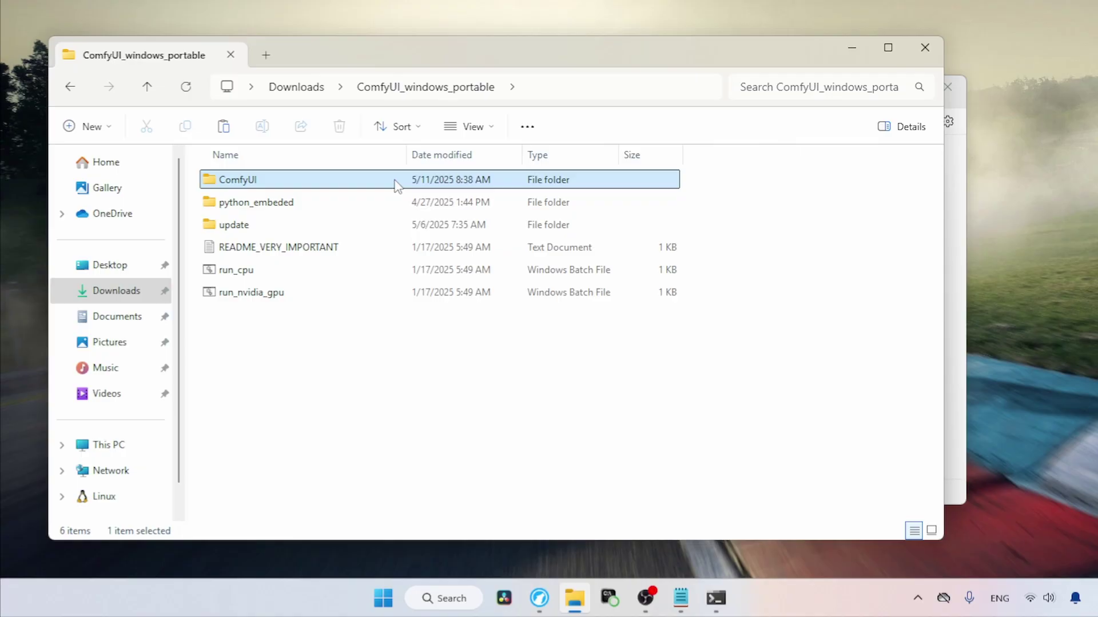
pyautogui.doubleClick(395, 184)
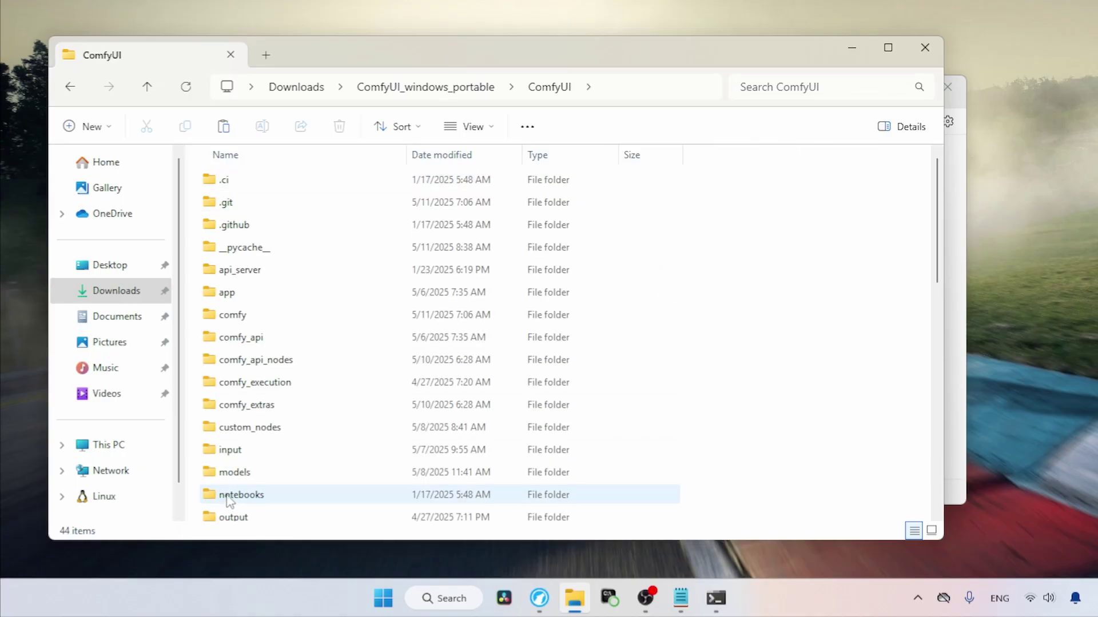
pyautogui.doubleClick(235, 473)
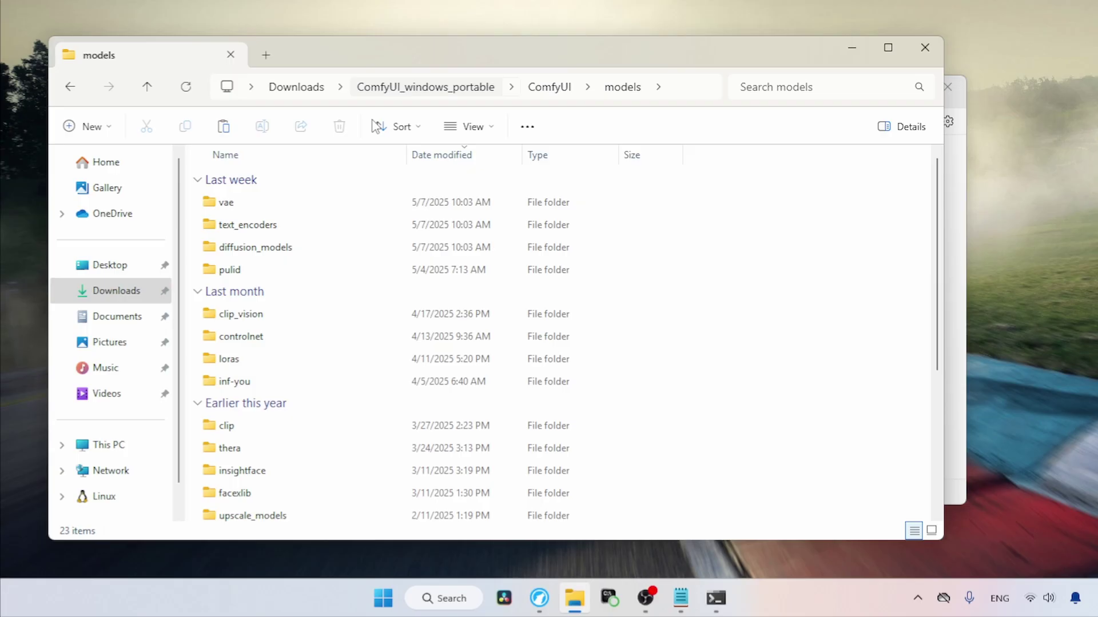
pyautogui.moveTo(940, 205); pyautogui.dragTo(926, 347)
pyautogui.doubleClick(422, 309)
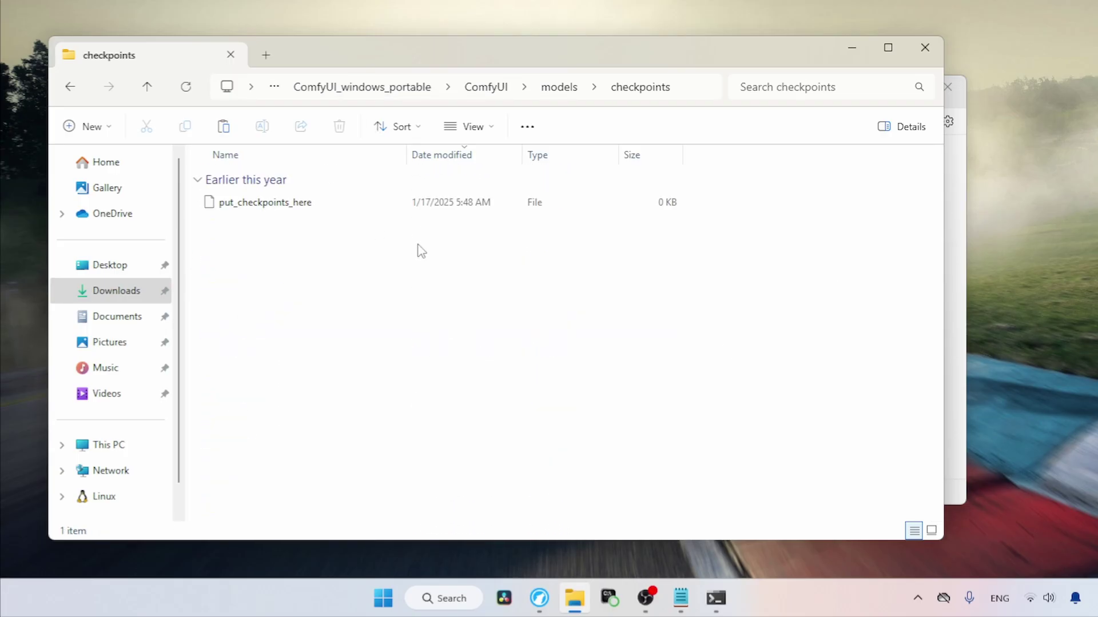
pyautogui.hotkey('ctrl', 'v')
pyautogui.click(332, 331)
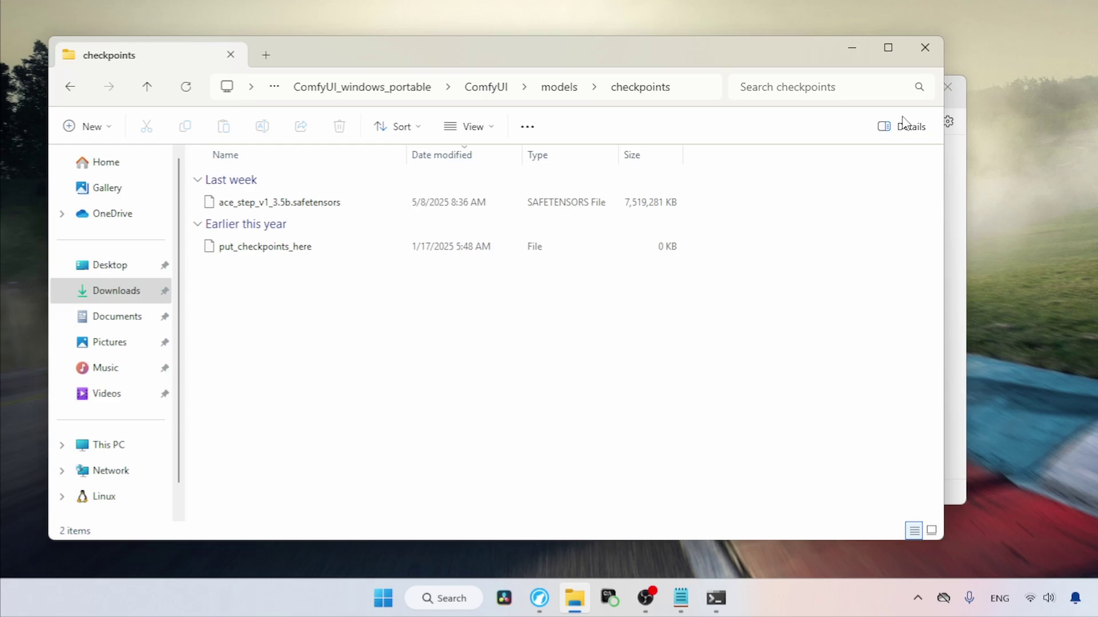
pyautogui.click(925, 47)
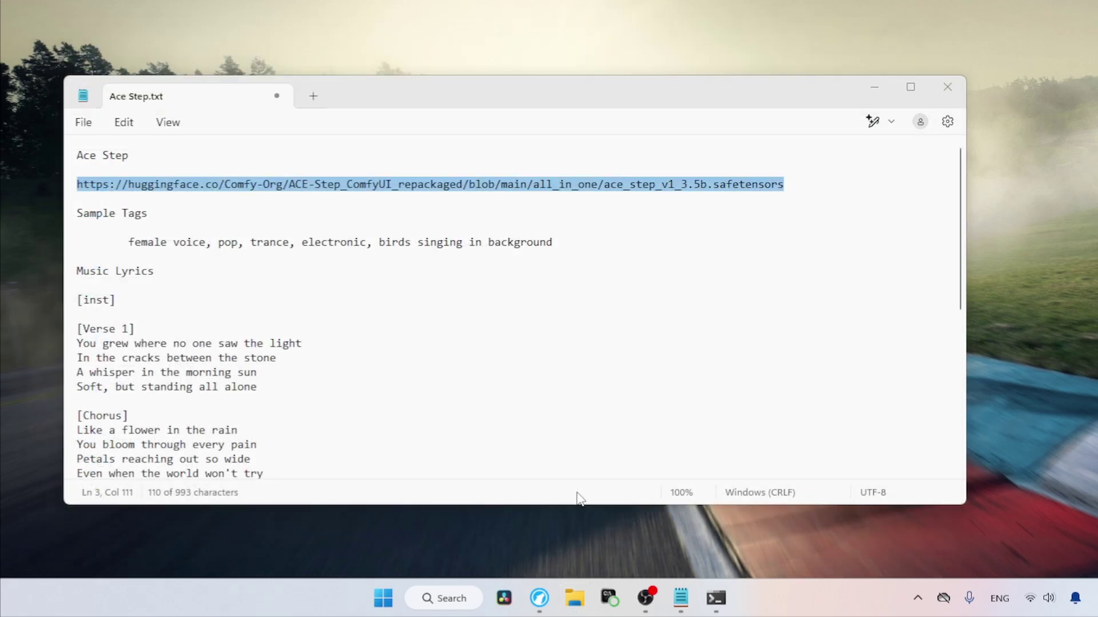
# Add a Load Checkpoint node with ace_step_v1_3.5b.safetensors on the left of the canvas
pyautogui.click(539, 598)
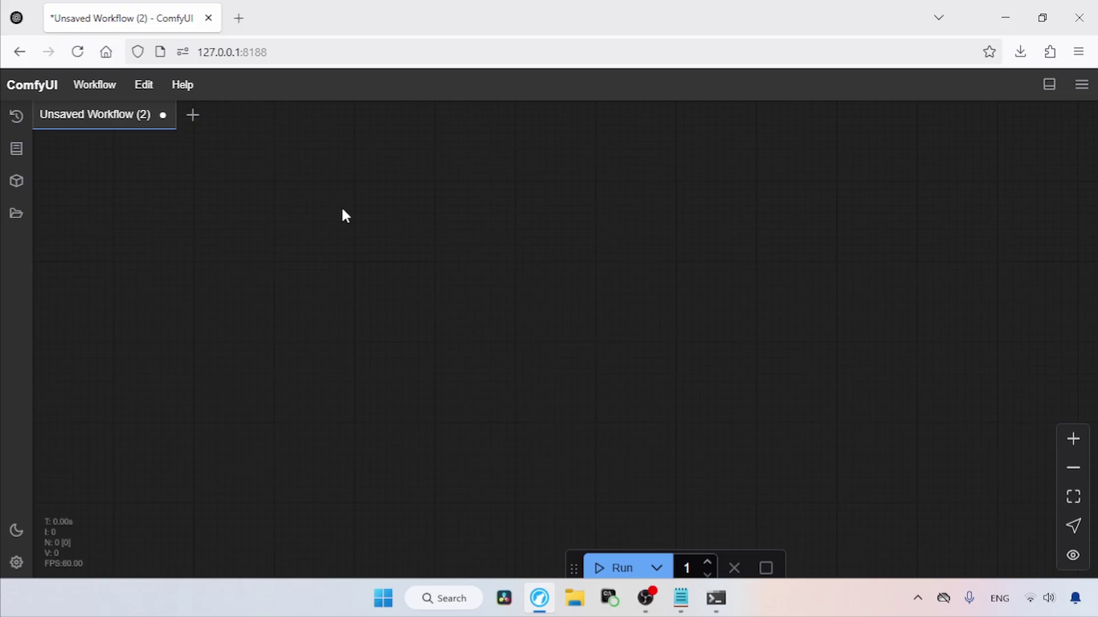
pyautogui.doubleClick(370, 218)
pyautogui.write('load che')
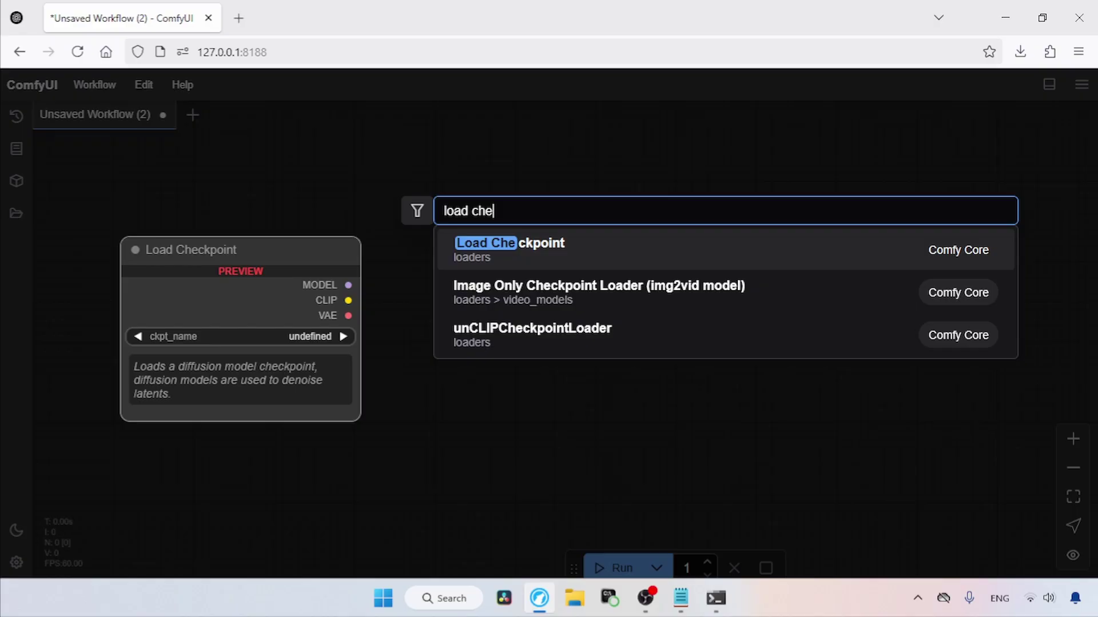
pyautogui.press('Return')
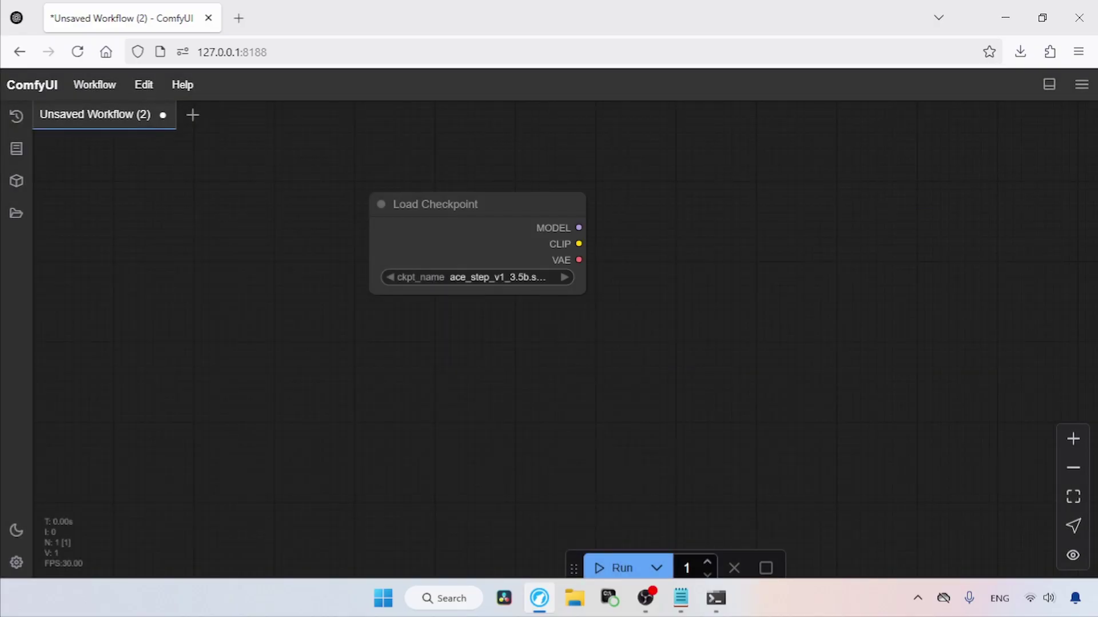
pyautogui.moveTo(544, 206); pyautogui.dragTo(397, 196)
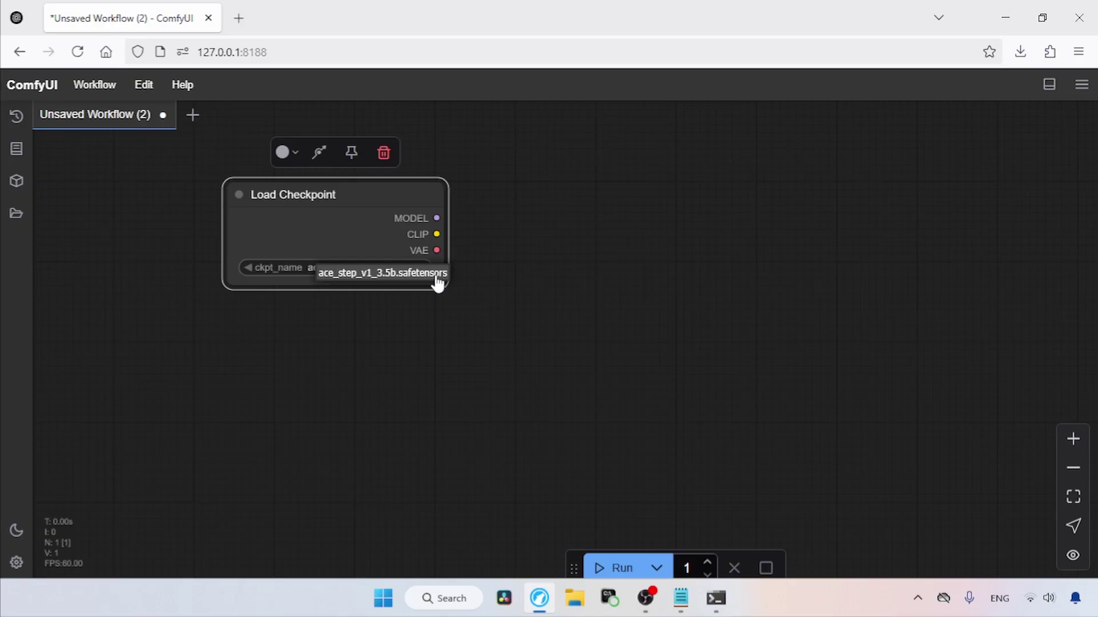
pyautogui.moveTo(393, 213); pyautogui.dragTo(325, 215)
# Add a ModelSamplingSD3 node with its shift set to 4
pyautogui.doubleClick(568, 231)
pyautogui.write('mo')
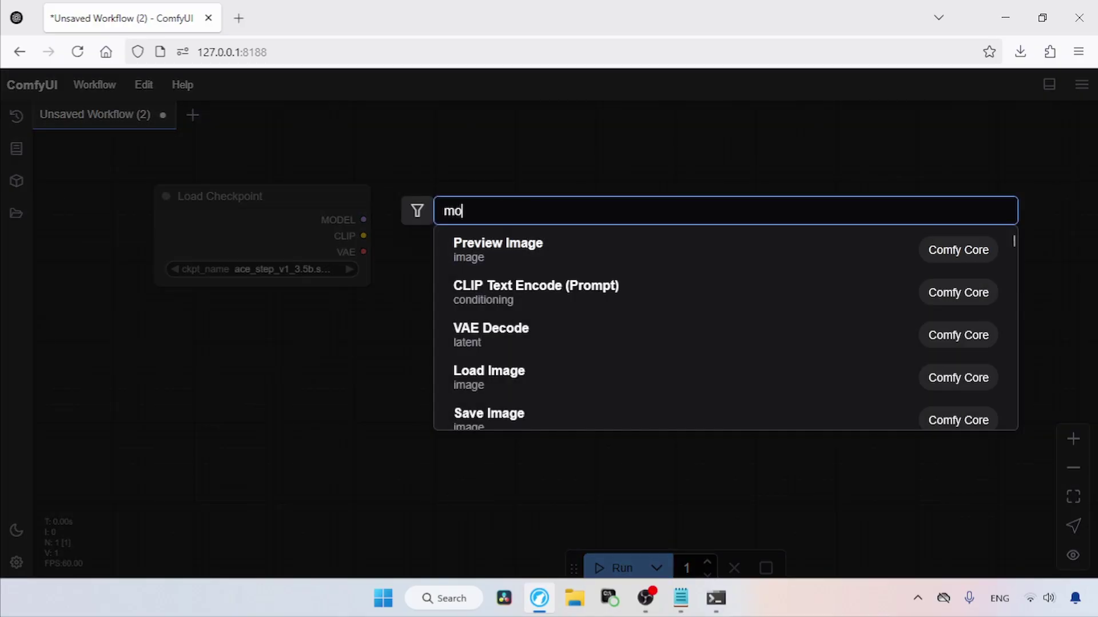
pyautogui.write('delsamplingsd')
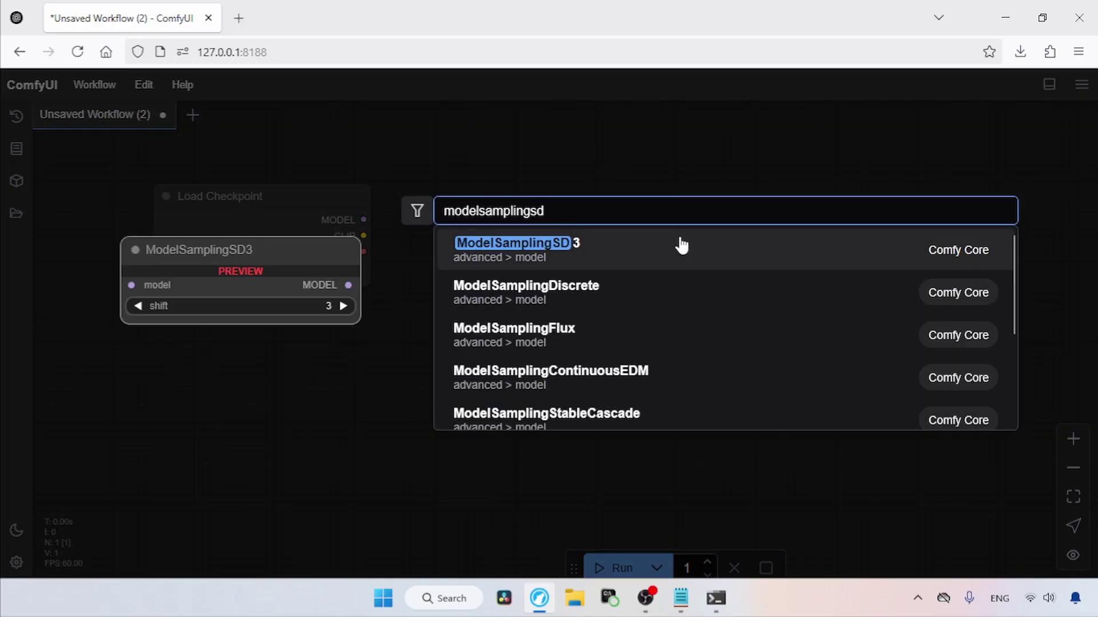
pyautogui.click(682, 246)
pyautogui.moveTo(701, 220); pyautogui.dragTo(625, 191)
pyautogui.click(625, 226)
pyautogui.write('4')
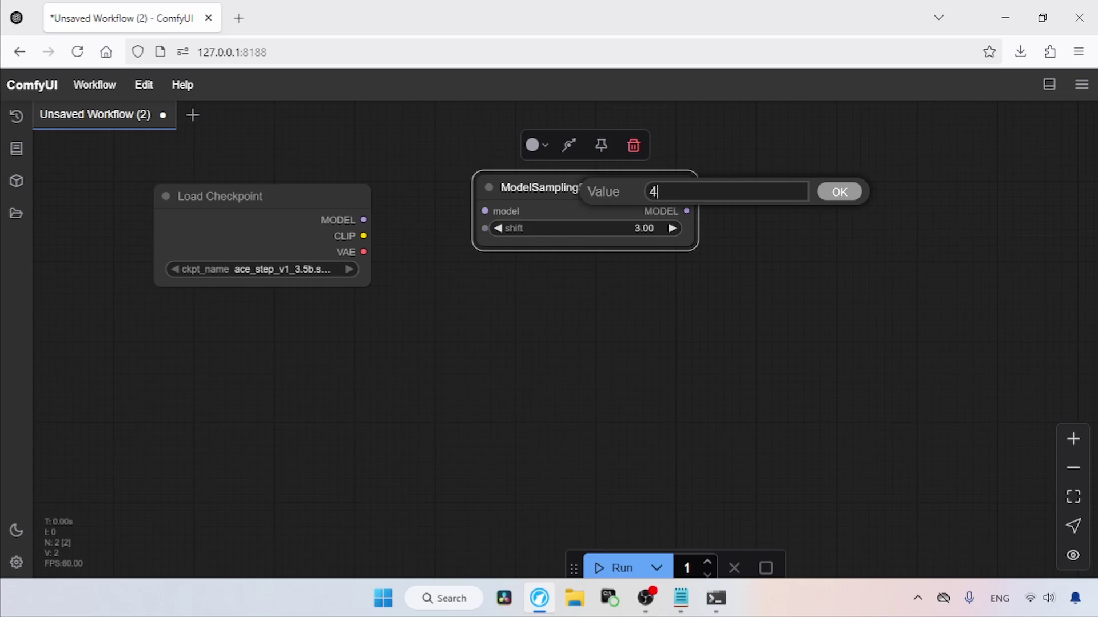
pyautogui.press('Return')
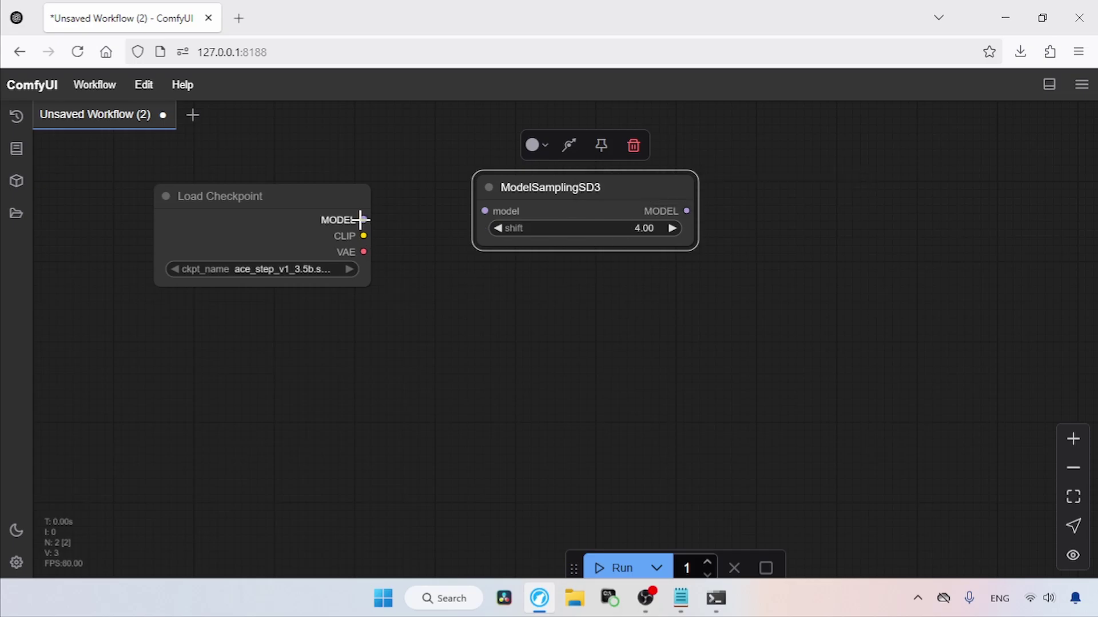
# Connect Load Checkpoint's MODEL output to ModelSamplingSD3's model input
pyautogui.moveTo(363, 220); pyautogui.dragTo(394, 213)
pyautogui.moveTo(426, 167); pyautogui.dragTo(532, 141)
pyautogui.moveTo(703, 273); pyautogui.dragTo(476, 285)
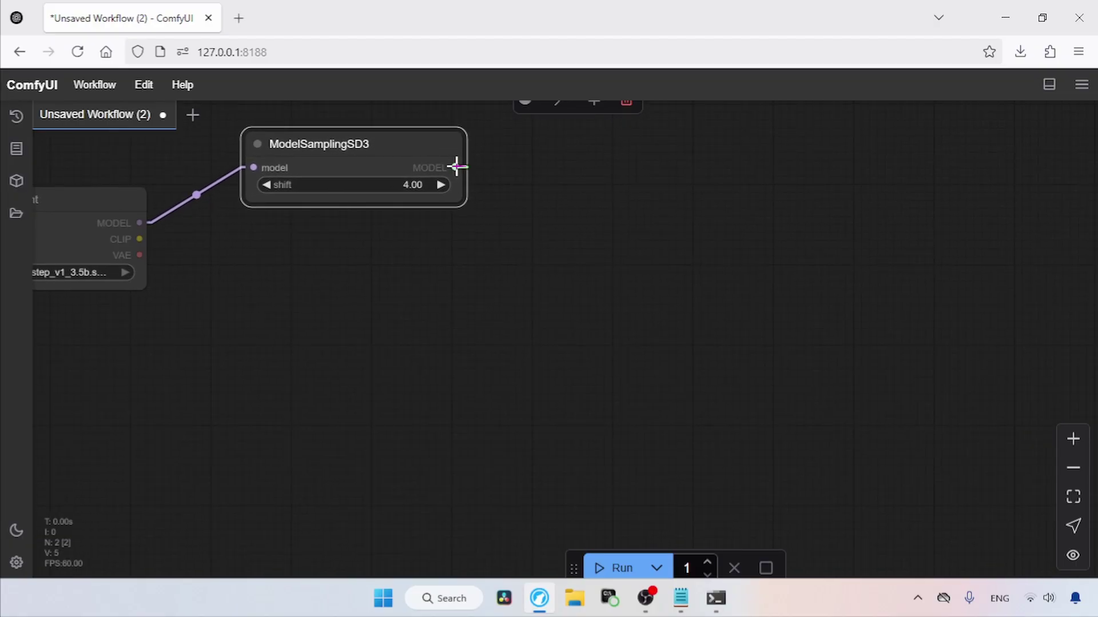
pyautogui.moveTo(518, 168); pyautogui.dragTo(721, 229)
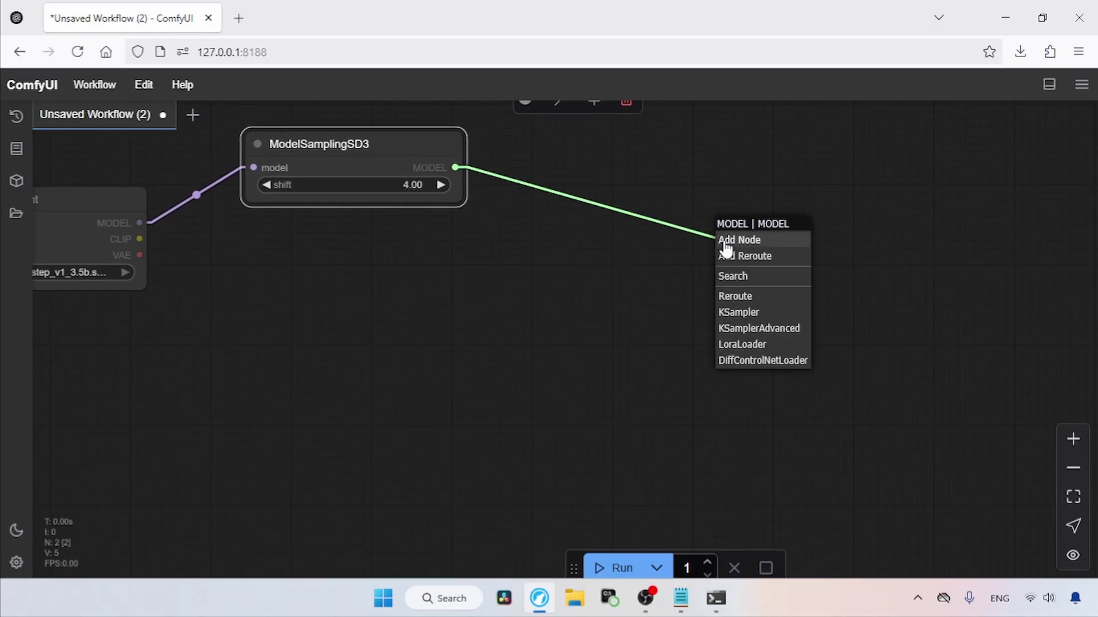
# Create a linked KSampler with 50 steps, the res_multistep sampler and the simple scheduler
pyautogui.click(738, 312)
pyautogui.moveTo(593, 343); pyautogui.dragTo(446, 314)
pyautogui.click(707, 305)
pyautogui.write('50')
pyautogui.press('Return')
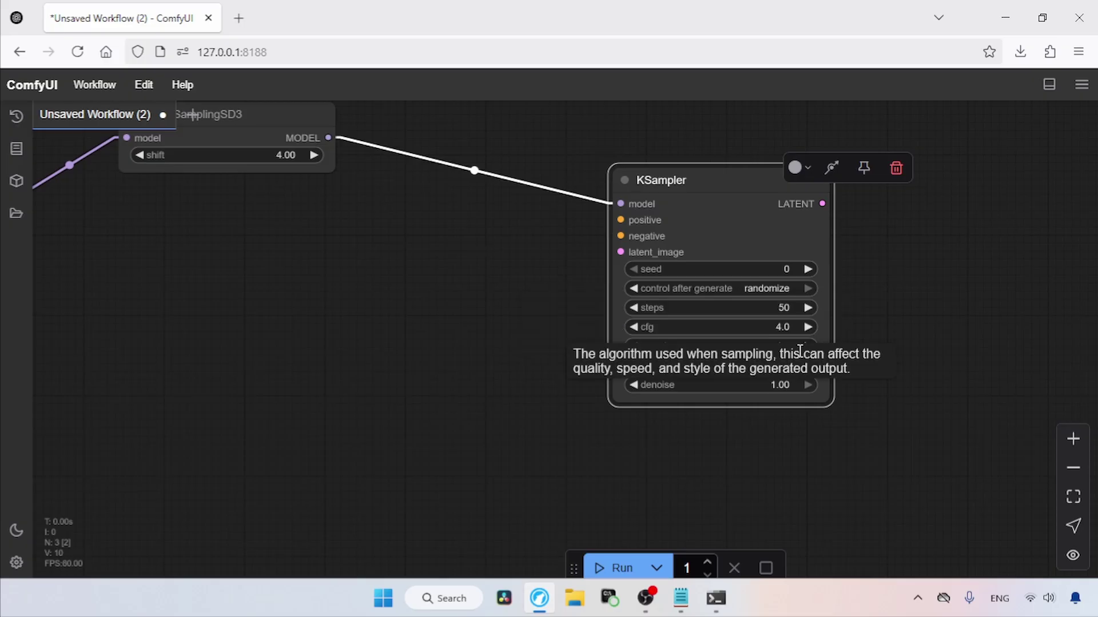
pyautogui.click(775, 349)
pyautogui.write('res')
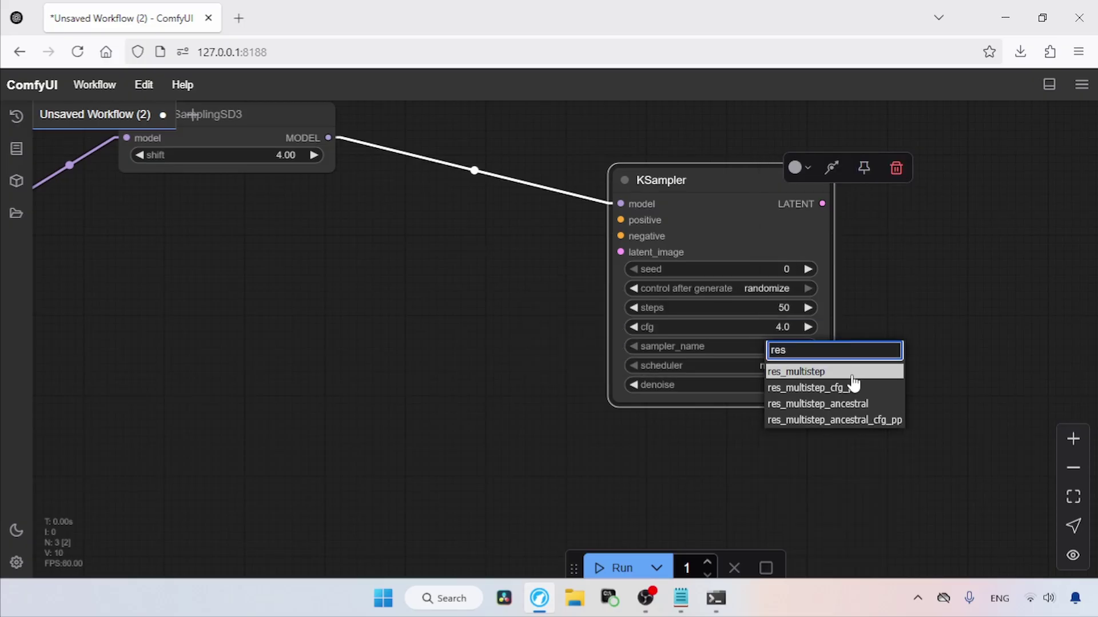
pyautogui.click(851, 373)
pyautogui.click(747, 363)
pyautogui.click(869, 451)
pyautogui.moveTo(216, 344); pyautogui.dragTo(350, 349)
# Add a TextEncodeAceStepAudio node near Load Checkpoint and make it taller
pyautogui.doubleClick(320, 325)
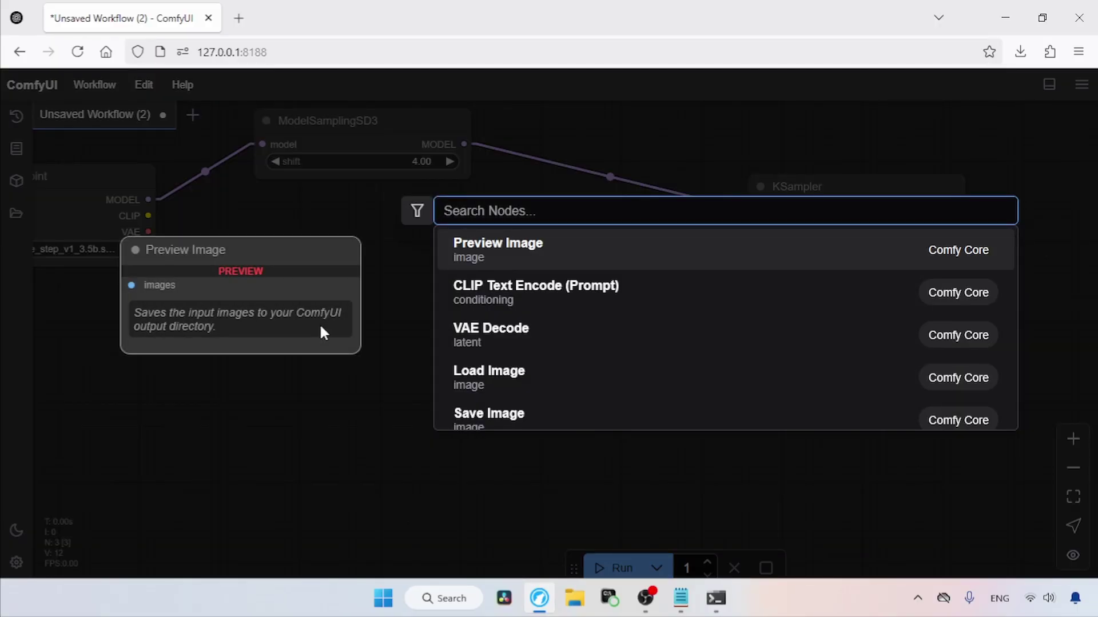
pyautogui.write('te')
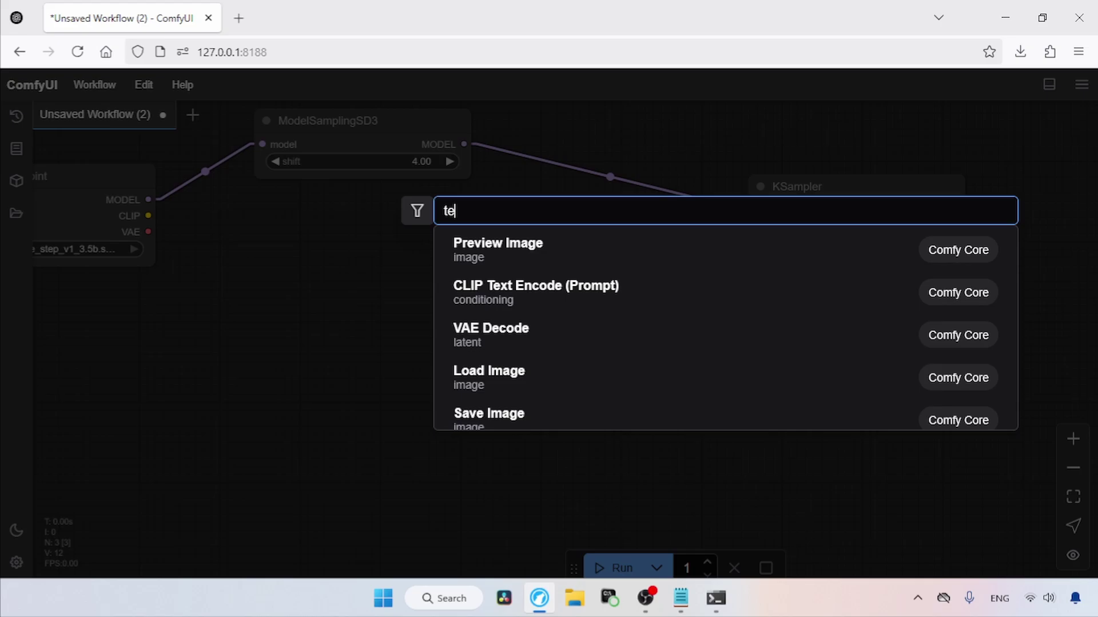
pyautogui.write('xtencode')
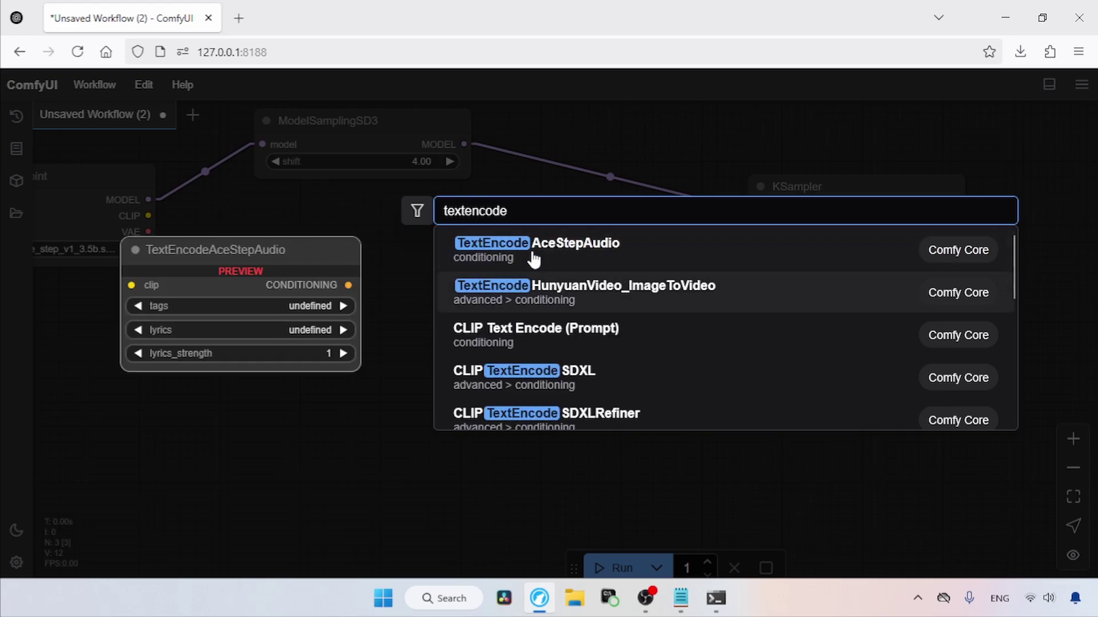
pyautogui.click(533, 259)
pyautogui.moveTo(541, 319); pyautogui.dragTo(438, 218)
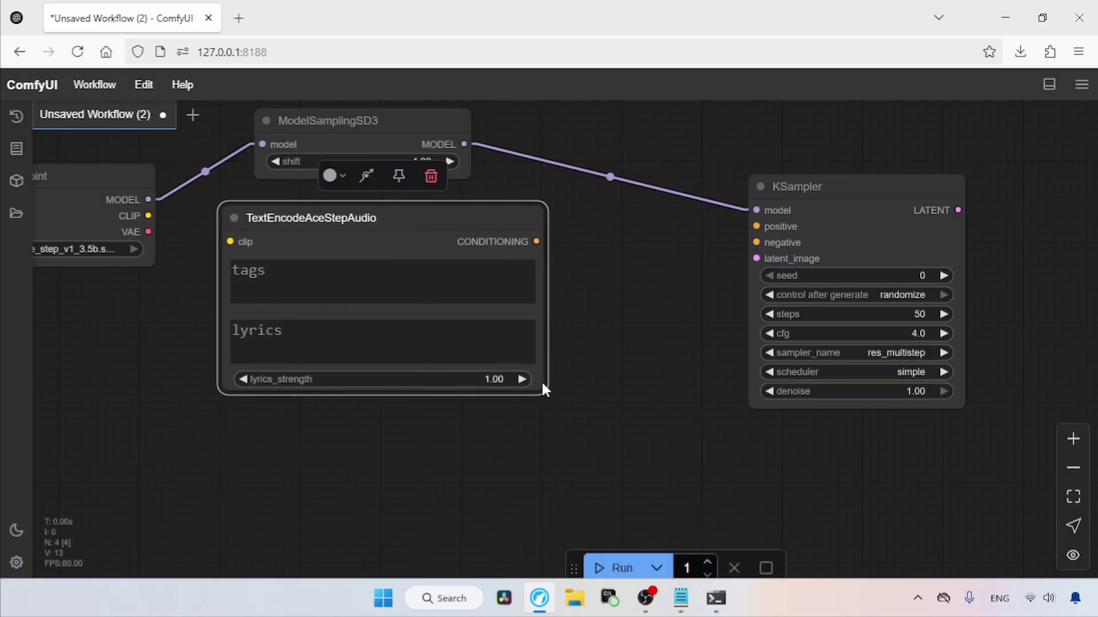
pyautogui.moveTo(543, 390); pyautogui.dragTo(543, 546)
# Wire the checkpoint's CLIP into the encoder and its CONDITIONING into KSampler positive
pyautogui.moveTo(590, 407); pyautogui.dragTo(718, 392)
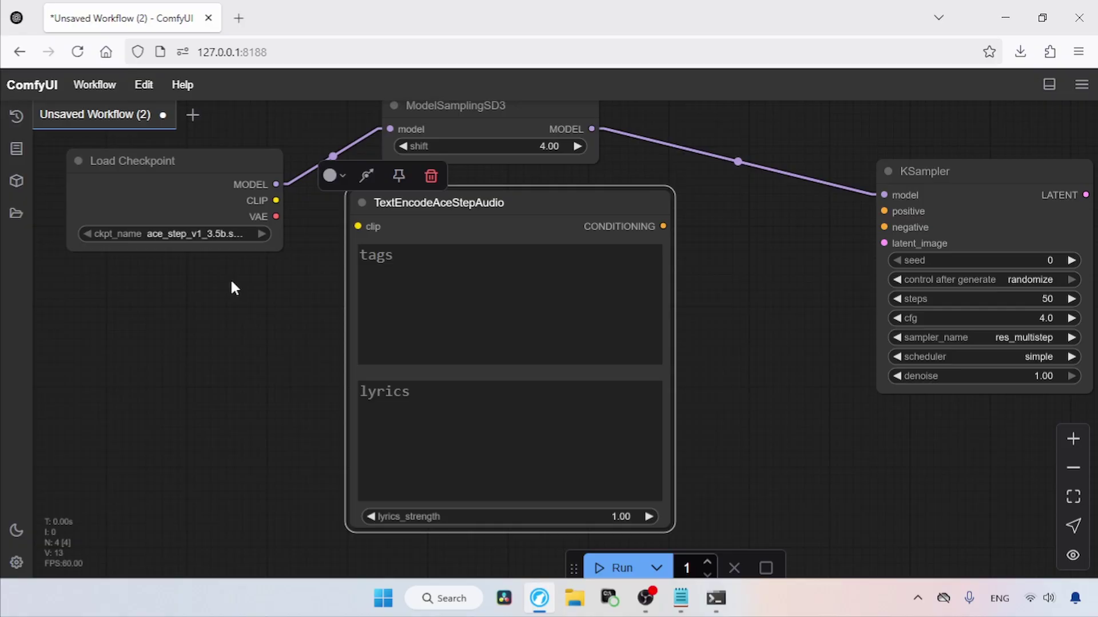
pyautogui.moveTo(259, 207); pyautogui.dragTo(361, 225)
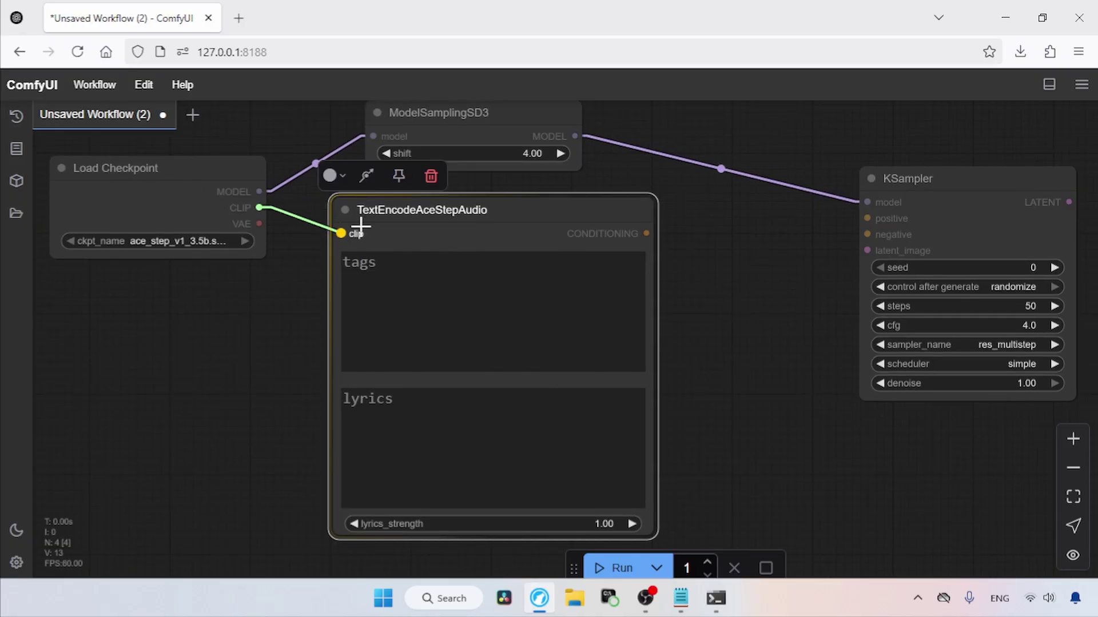
pyautogui.moveTo(782, 289); pyautogui.dragTo(677, 291)
pyautogui.moveTo(542, 234); pyautogui.dragTo(858, 182)
# Add ConditioningZeroOut, fed by the encoder's conditioning, and connect it to KSampler negative
pyautogui.moveTo(650, 442); pyautogui.dragTo(544, 397)
pyautogui.doubleClick(543, 397)
pyautogui.write('conditioning')
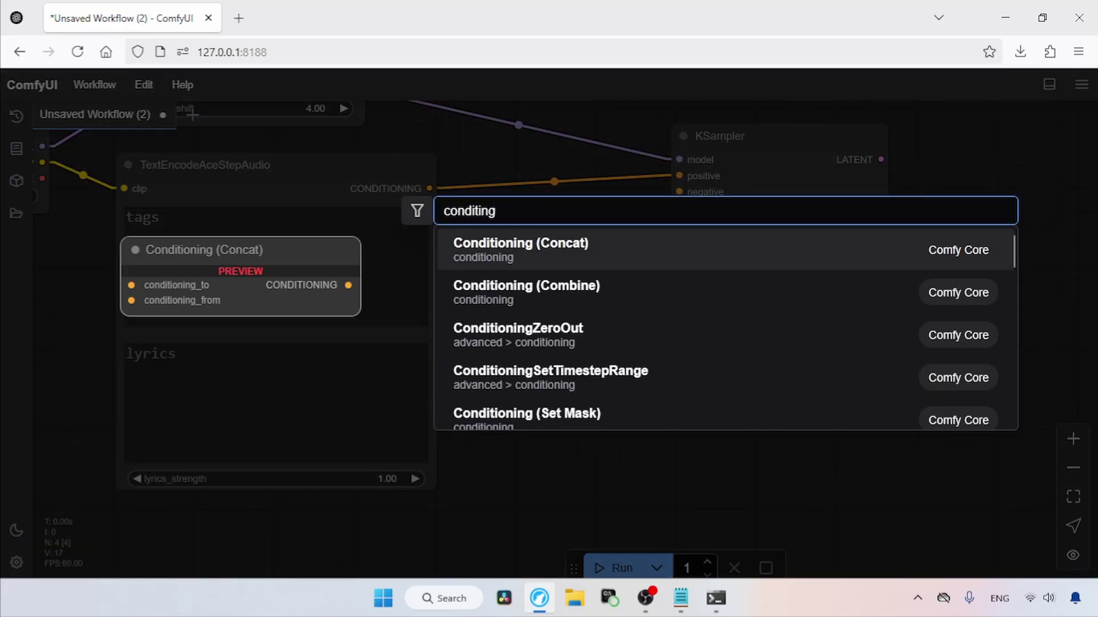
pyautogui.click(474, 325)
pyautogui.moveTo(642, 387); pyautogui.dragTo(536, 260)
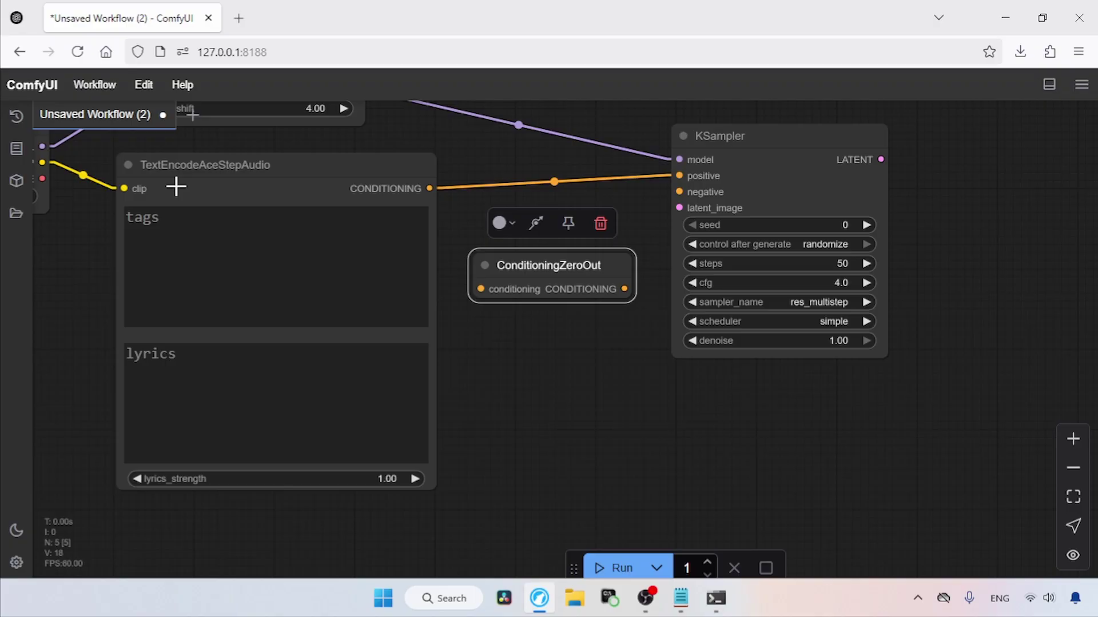
pyautogui.moveTo(423, 194); pyautogui.dragTo(435, 196)
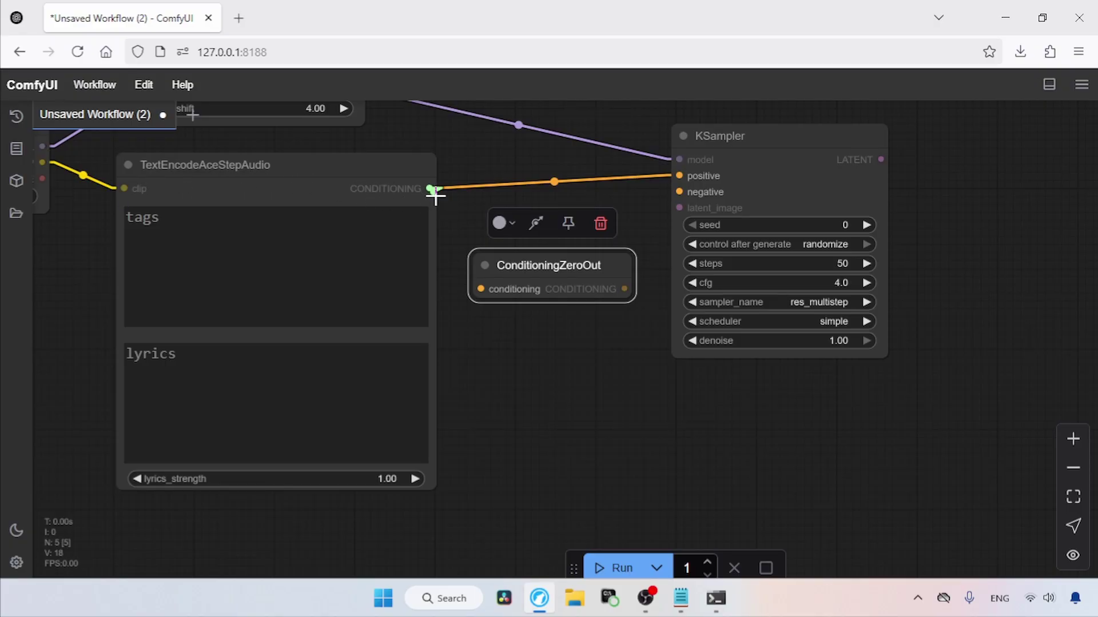
pyautogui.moveTo(451, 244); pyautogui.dragTo(474, 290)
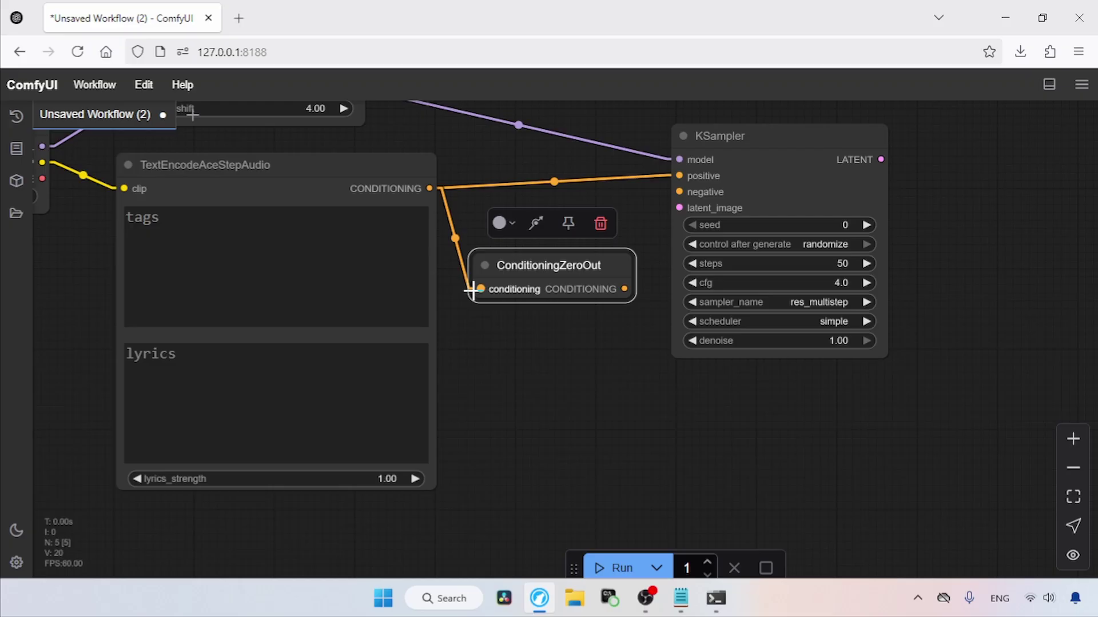
pyautogui.moveTo(655, 229); pyautogui.dragTo(679, 193)
# Reposition KSampler and ConditioningZeroOut and check each node's connections
pyautogui.moveTo(767, 143); pyautogui.dragTo(790, 146)
pyautogui.click(554, 259)
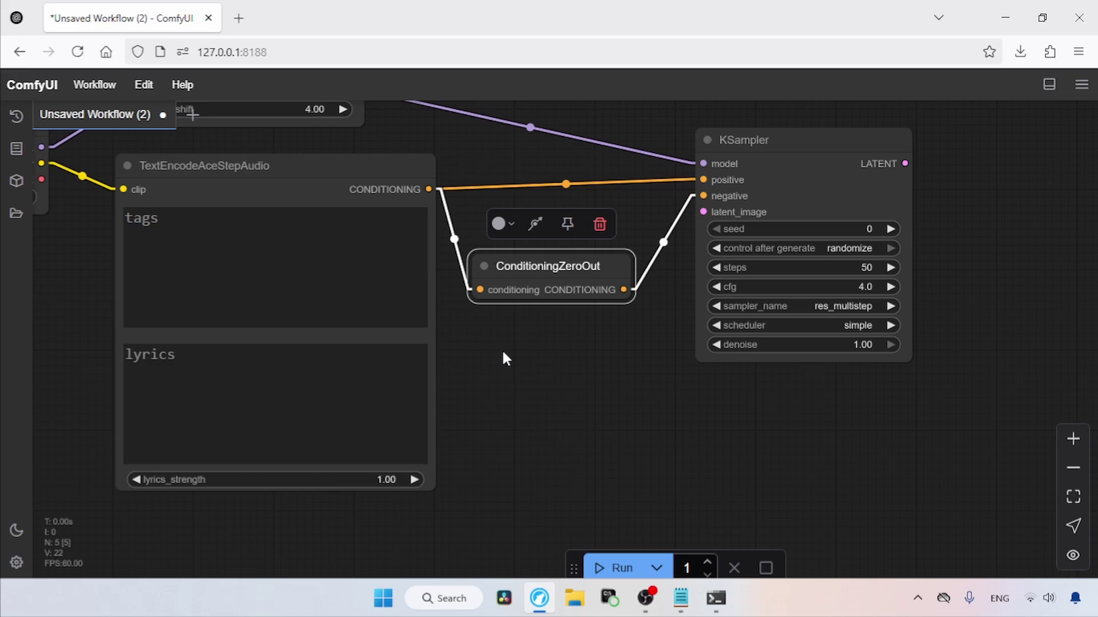
pyautogui.click(291, 210)
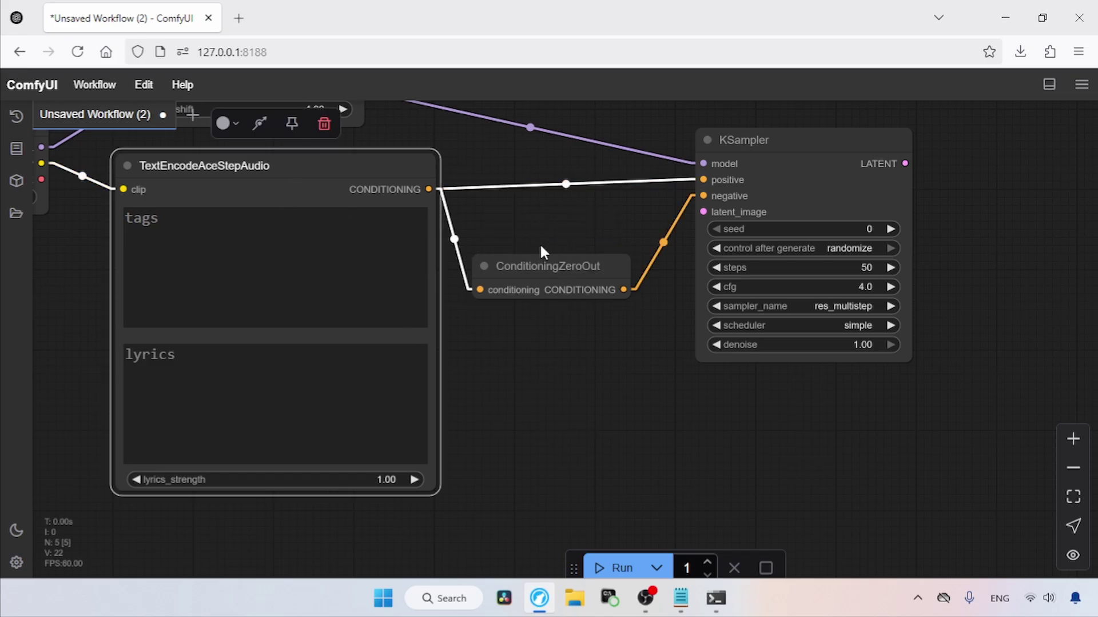
pyautogui.click(538, 269)
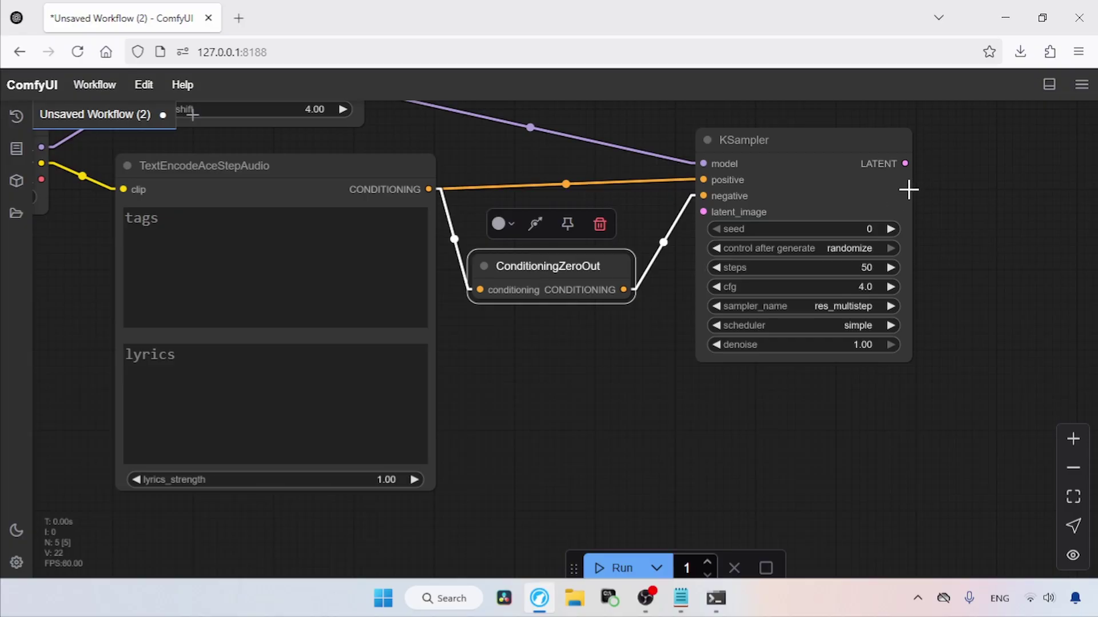
pyautogui.click(813, 157)
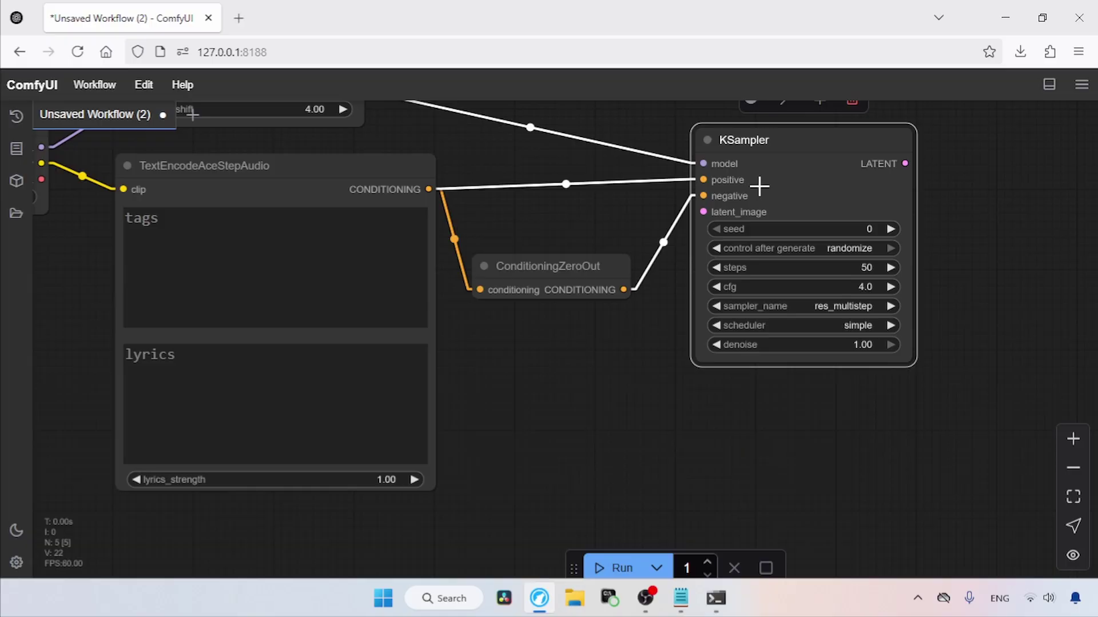
pyautogui.moveTo(568, 267); pyautogui.dragTo(564, 244)
# Add an EmptyAceStepLatentAudio node below KSampler and link its LATENT to latent_image
pyautogui.scroll(-3, 628, 417)
pyautogui.doubleClick(692, 413)
pyautogui.write('emptyace')
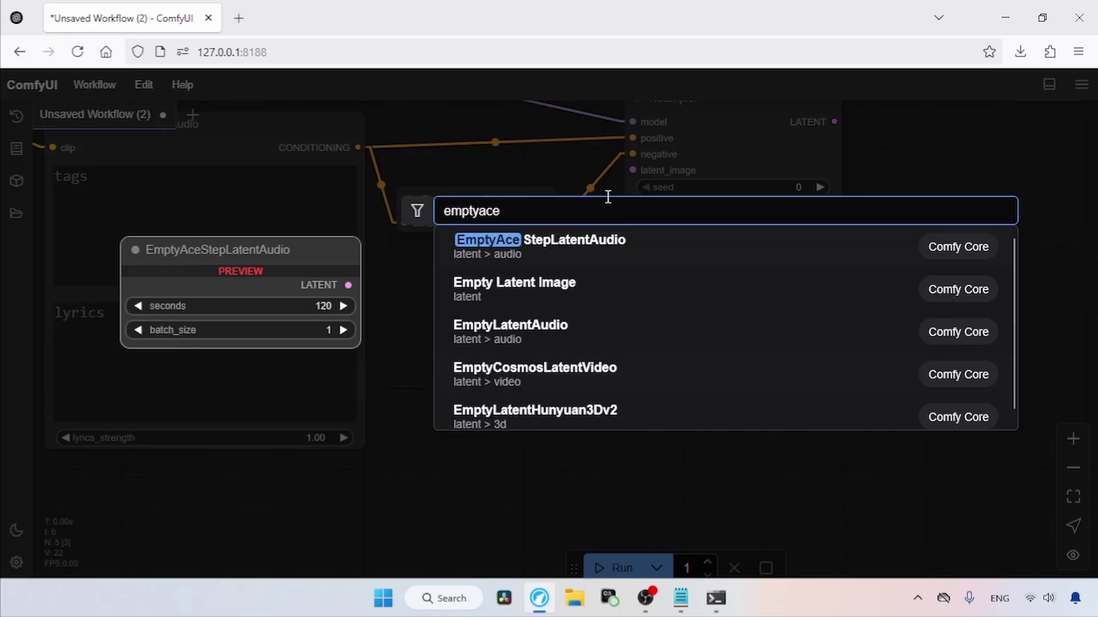
pyautogui.press('Return')
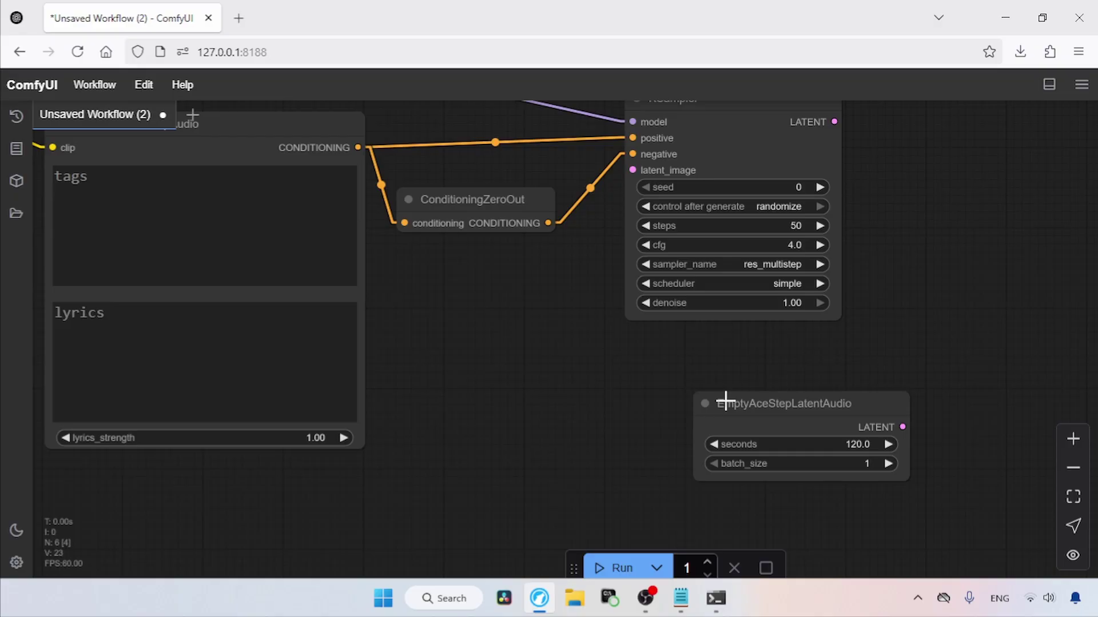
pyautogui.moveTo(726, 401); pyautogui.dragTo(514, 417)
pyautogui.scroll(1, 571, 446)
pyautogui.moveTo(607, 468); pyautogui.dragTo(657, 211)
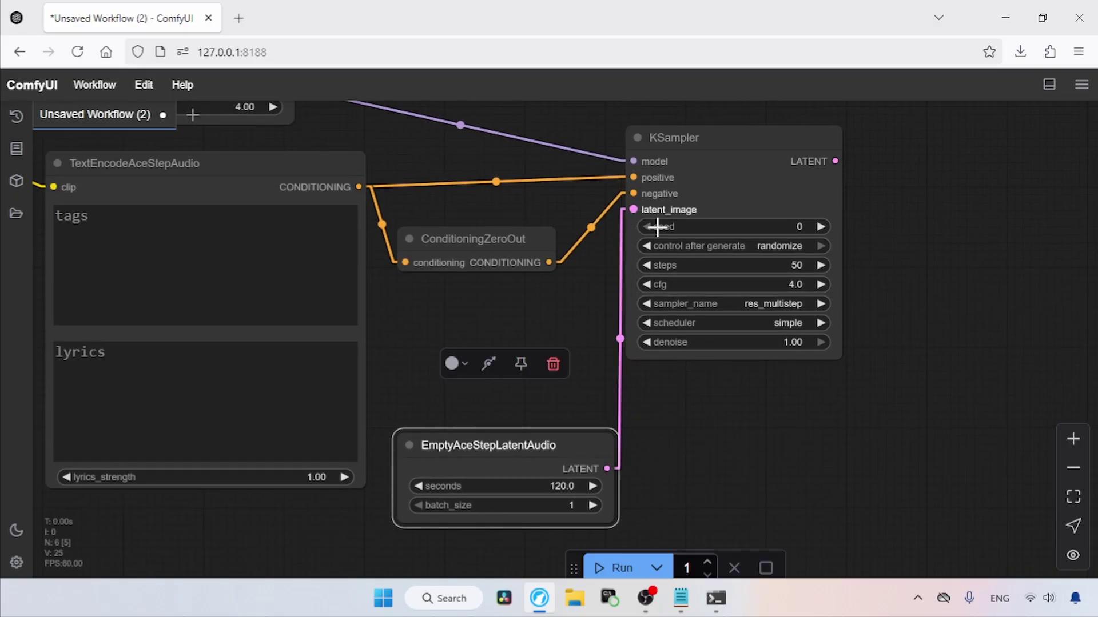
pyautogui.scroll(-1, 549, 383)
# Set the latent audio length to 240 seconds by entering 4*60
pyautogui.click(678, 426)
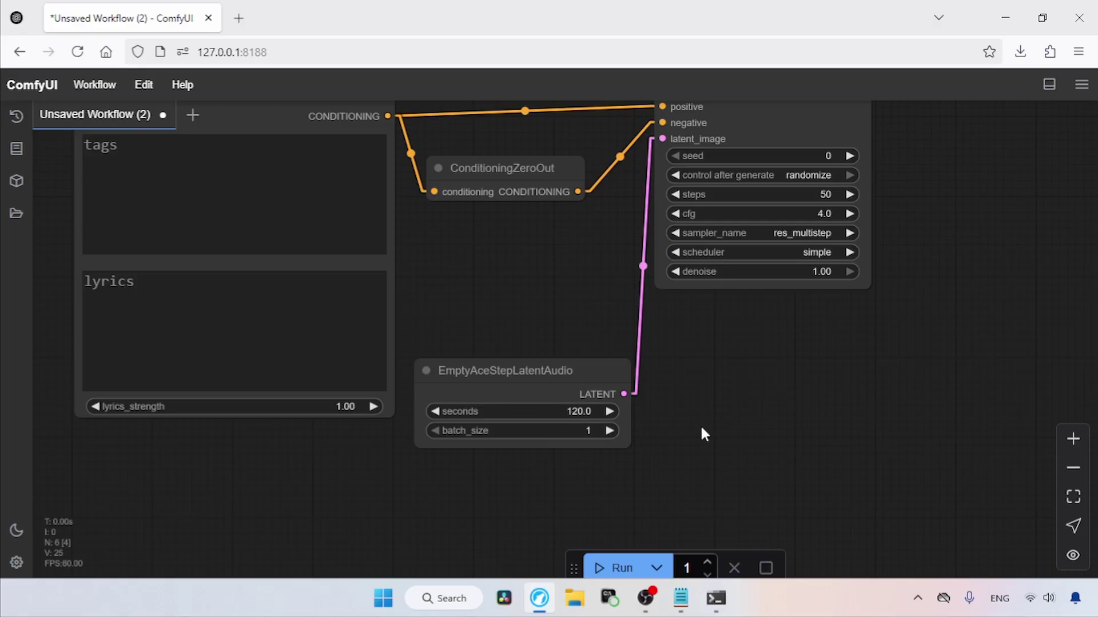
pyautogui.click(577, 411)
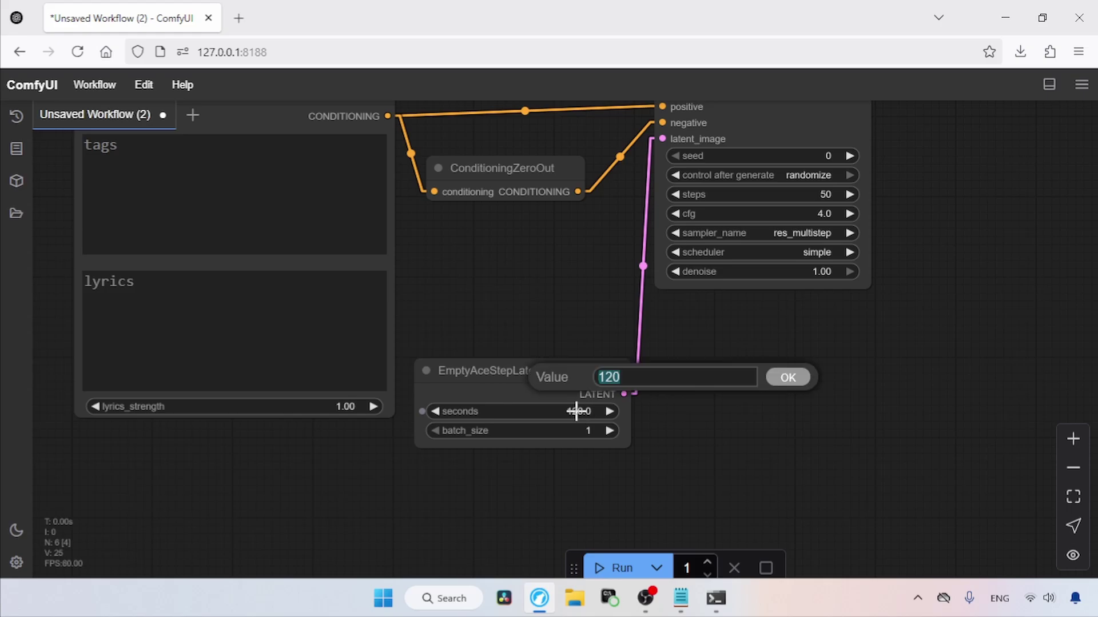
pyautogui.write('4*60')
pyautogui.press('Return')
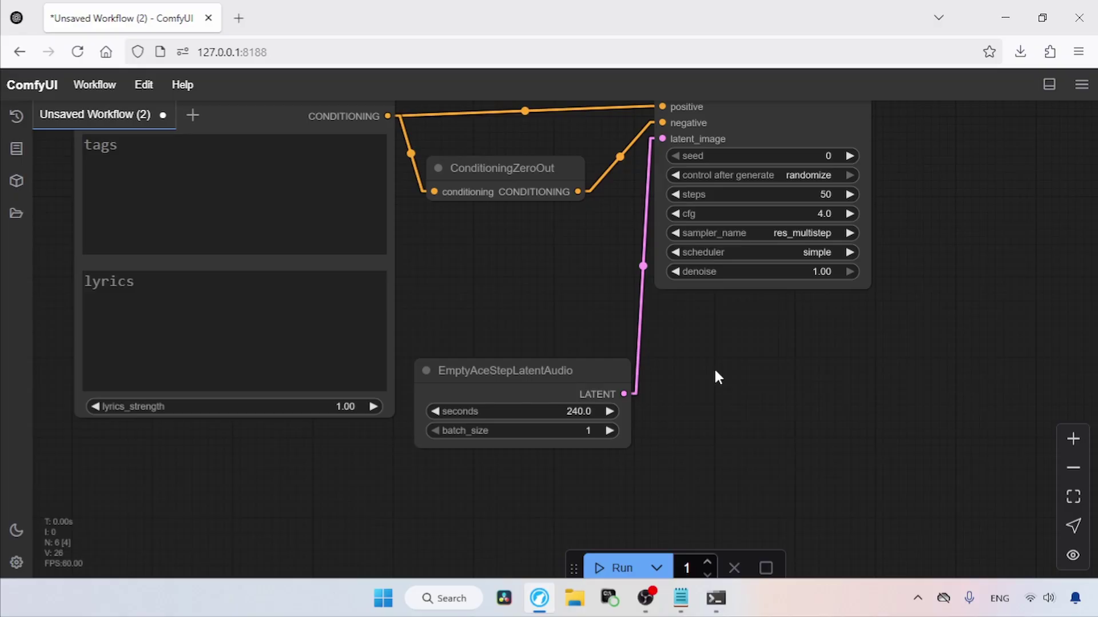
pyautogui.hscroll(5, 663, 383)
pyautogui.scroll(2, 585, 440)
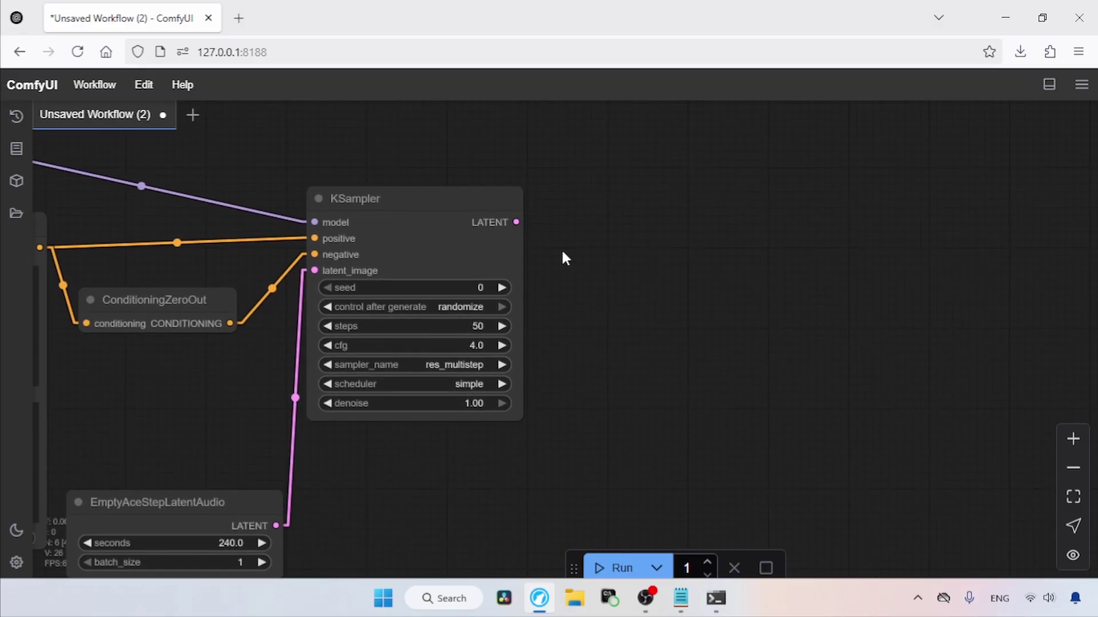
# Add a VAEDecodeAudio node and feed it KSampler's LATENT output as samples
pyautogui.doubleClick(628, 277)
pyautogui.write('vaedecod')
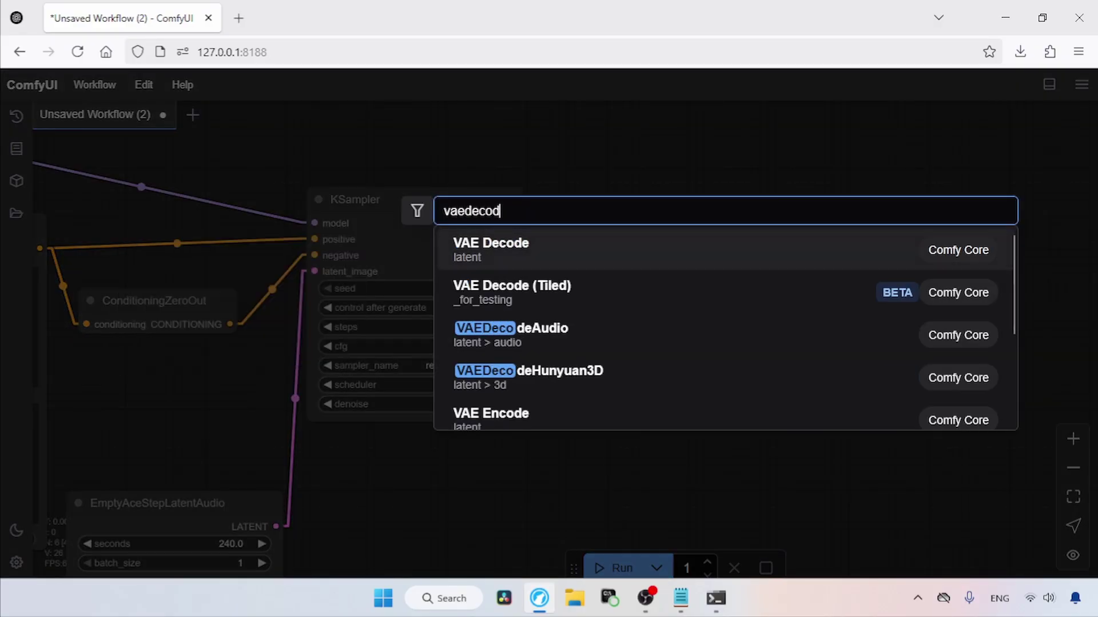
pyautogui.click(529, 330)
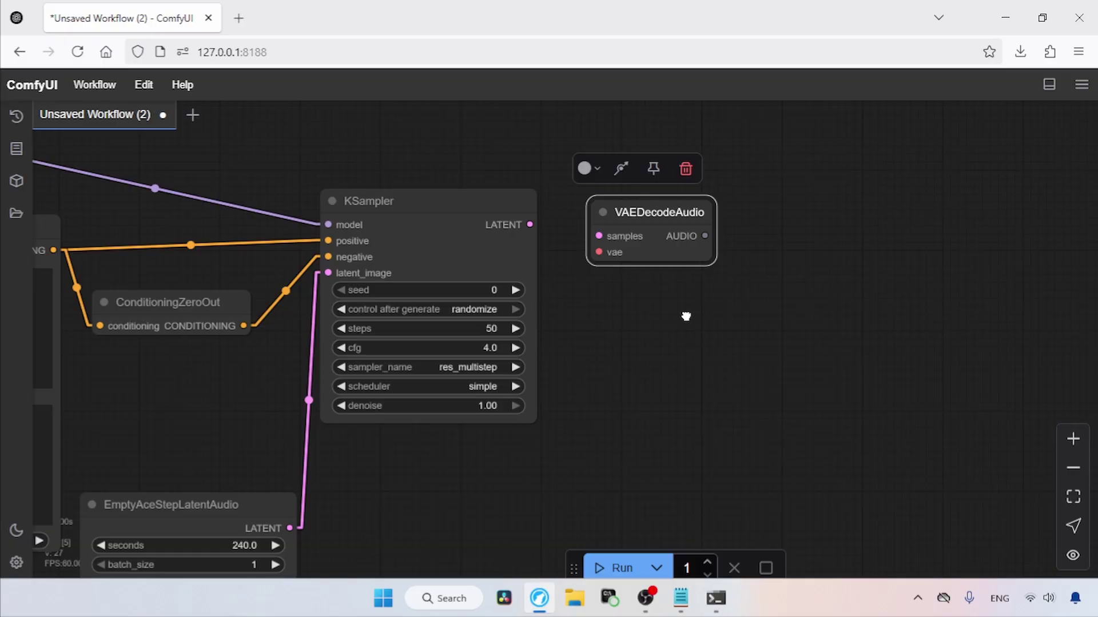
pyautogui.moveTo(686, 316); pyautogui.dragTo(715, 307)
pyautogui.moveTo(559, 215); pyautogui.dragTo(606, 224)
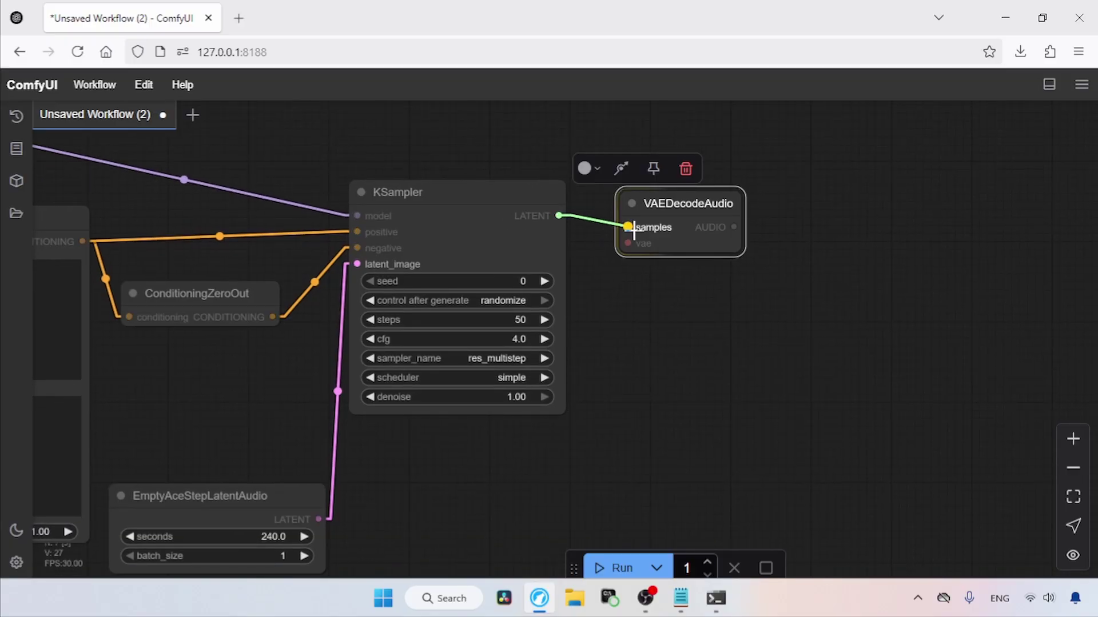
pyautogui.moveTo(633, 229); pyautogui.dragTo(630, 227)
# Connect Load Checkpoint's VAE output to VAEDecodeAudio's vae input
pyautogui.moveTo(575, 362); pyautogui.dragTo(949, 378)
pyautogui.click(1073, 468)
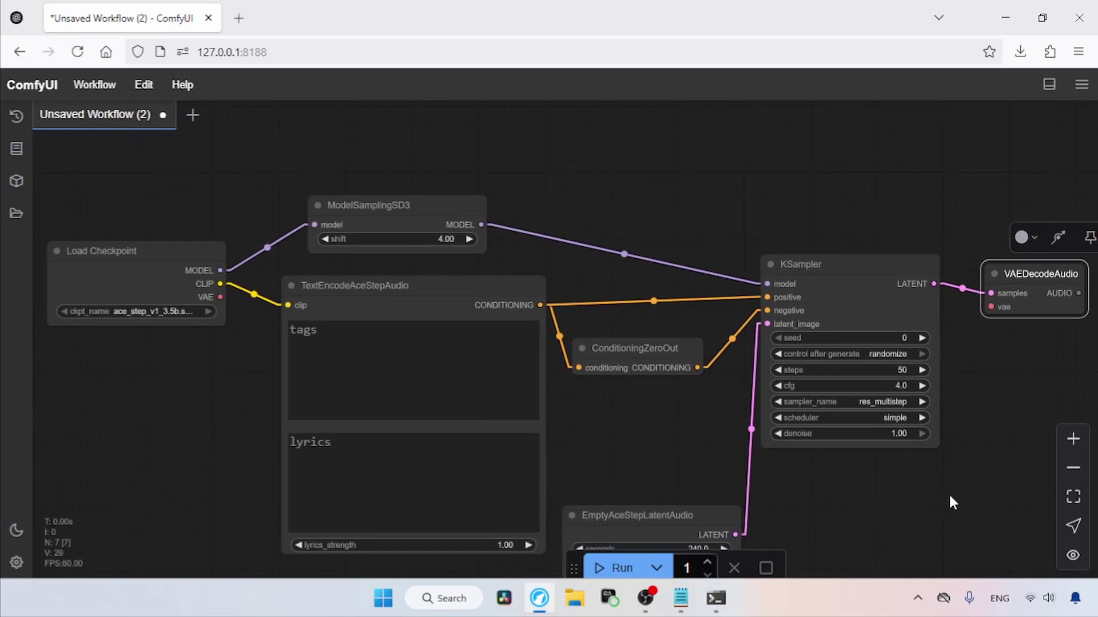
pyautogui.moveTo(220, 296); pyautogui.dragTo(1002, 274)
pyautogui.moveTo(990, 335); pyautogui.dragTo(673, 343)
pyautogui.moveTo(880, 380); pyautogui.dragTo(777, 380)
# Send VAEDecodeAudio's AUDIO output into a new SaveAudio node placed beside it
pyautogui.click(1074, 439)
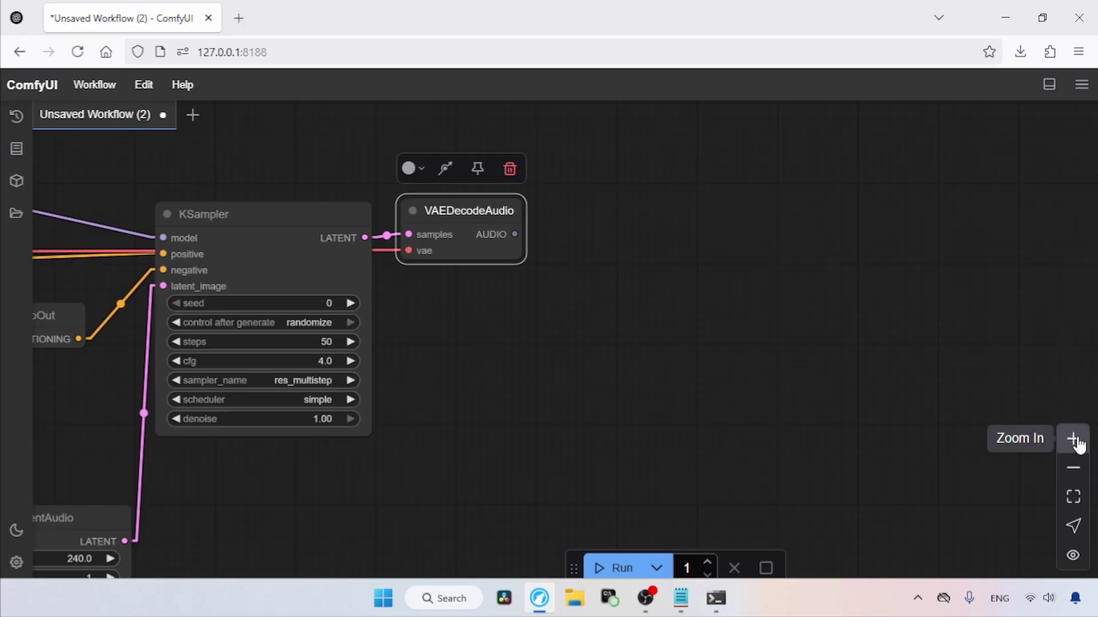
pyautogui.moveTo(514, 234); pyautogui.dragTo(681, 262)
pyautogui.click(700, 345)
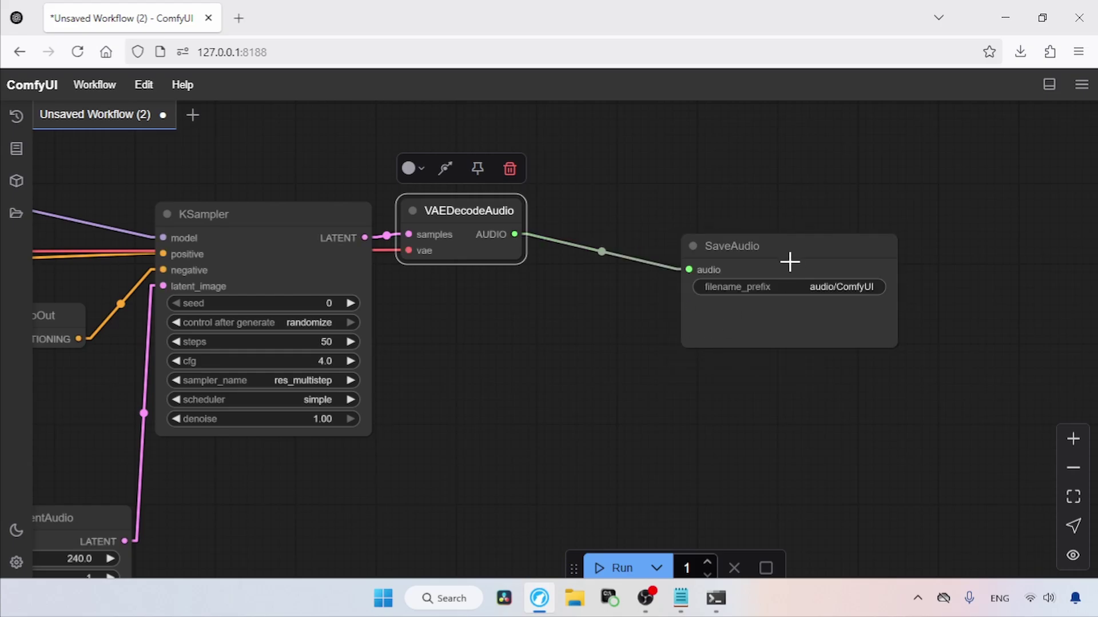
pyautogui.moveTo(790, 262); pyautogui.dragTo(666, 231)
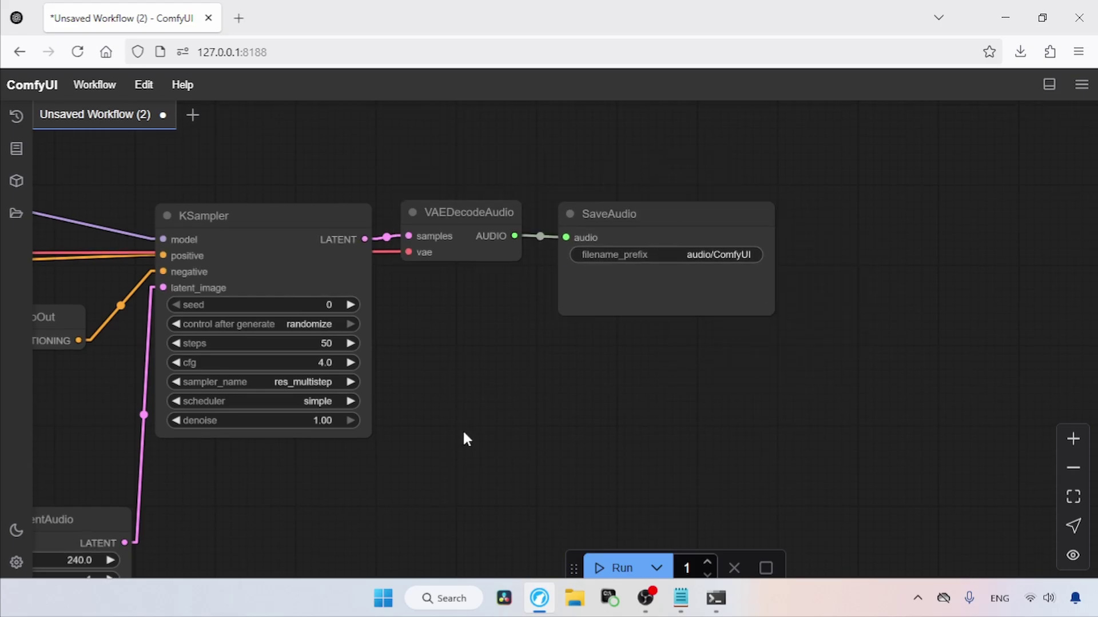
pyautogui.moveTo(463, 433); pyautogui.dragTo(892, 465)
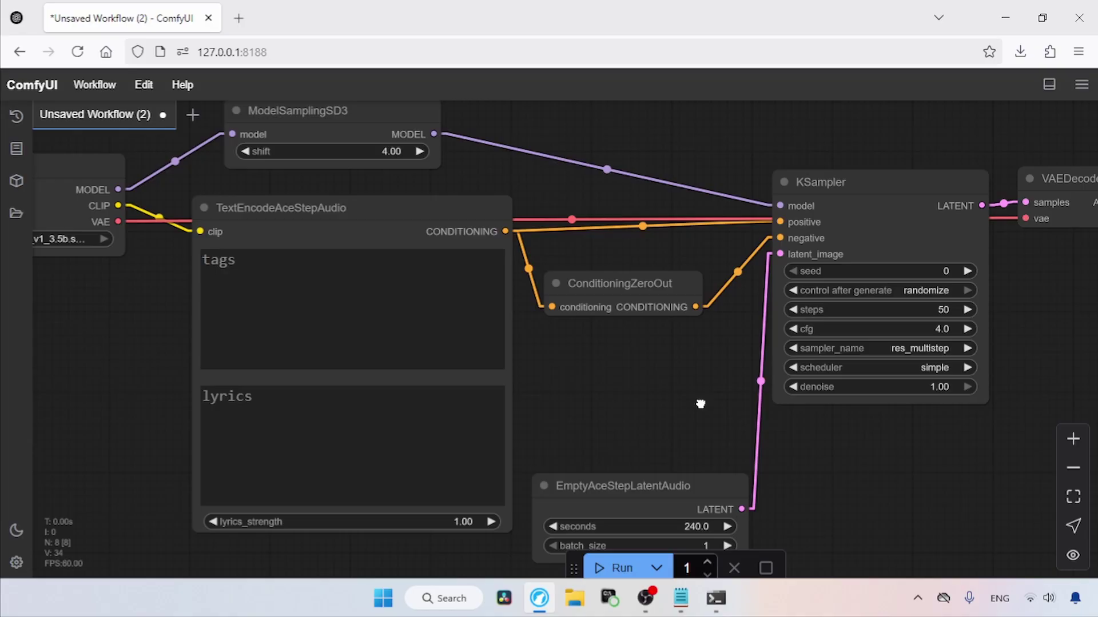
# Type draft tags into the TextEncodeAceStepAudio tags field, ending with 'female voice, pop ,'
pyautogui.moveTo(700, 404); pyautogui.dragTo(715, 363)
pyautogui.click(397, 184)
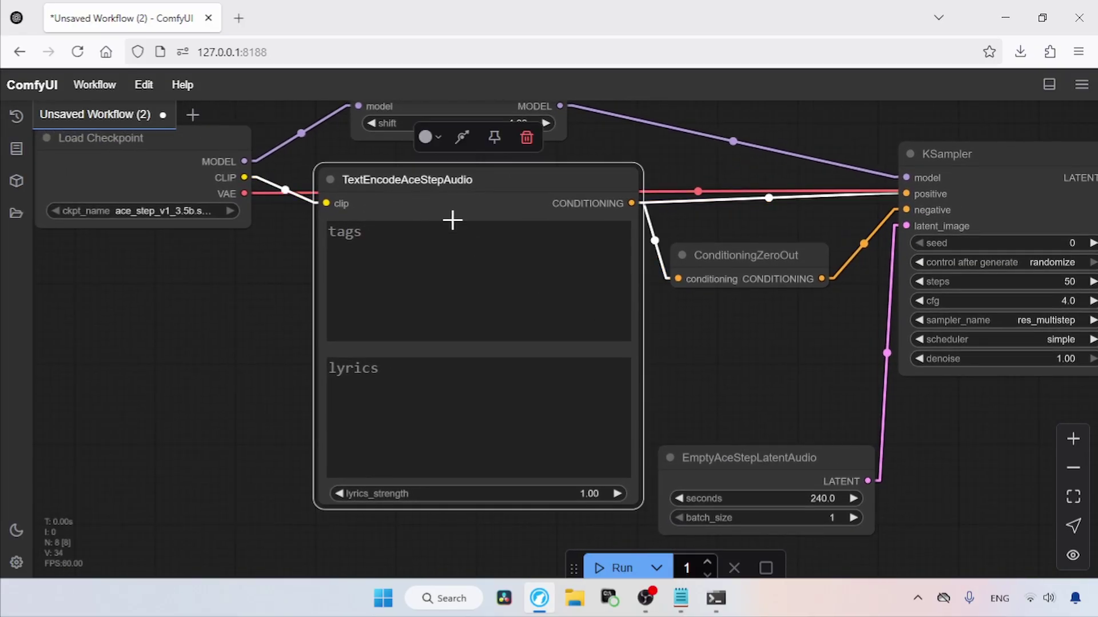
pyautogui.click(469, 262)
pyautogui.click(398, 391)
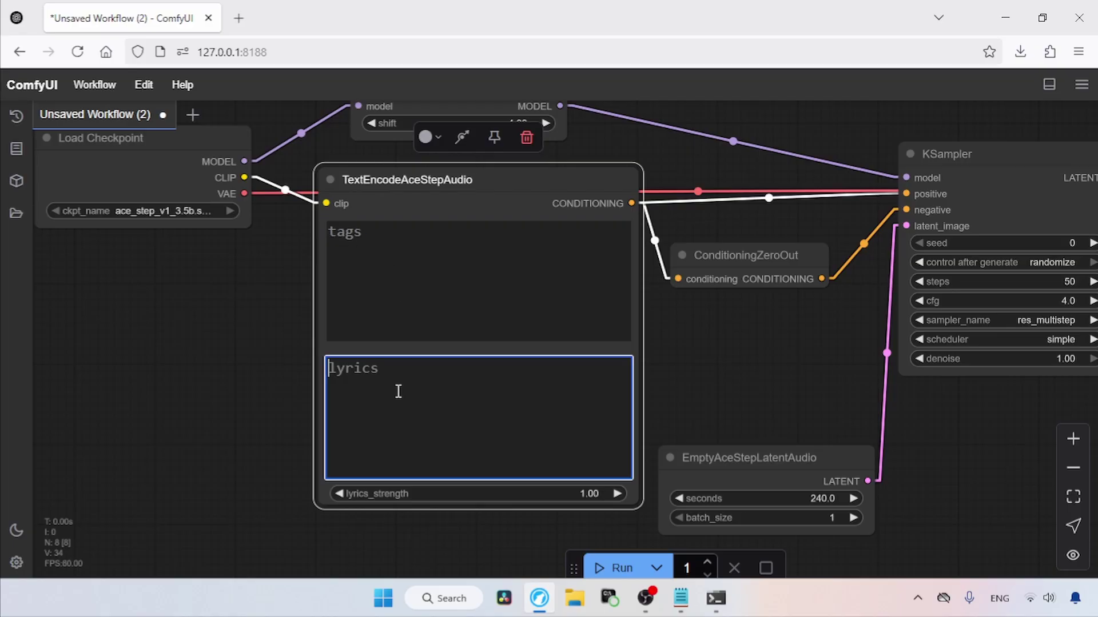
pyautogui.click(247, 319)
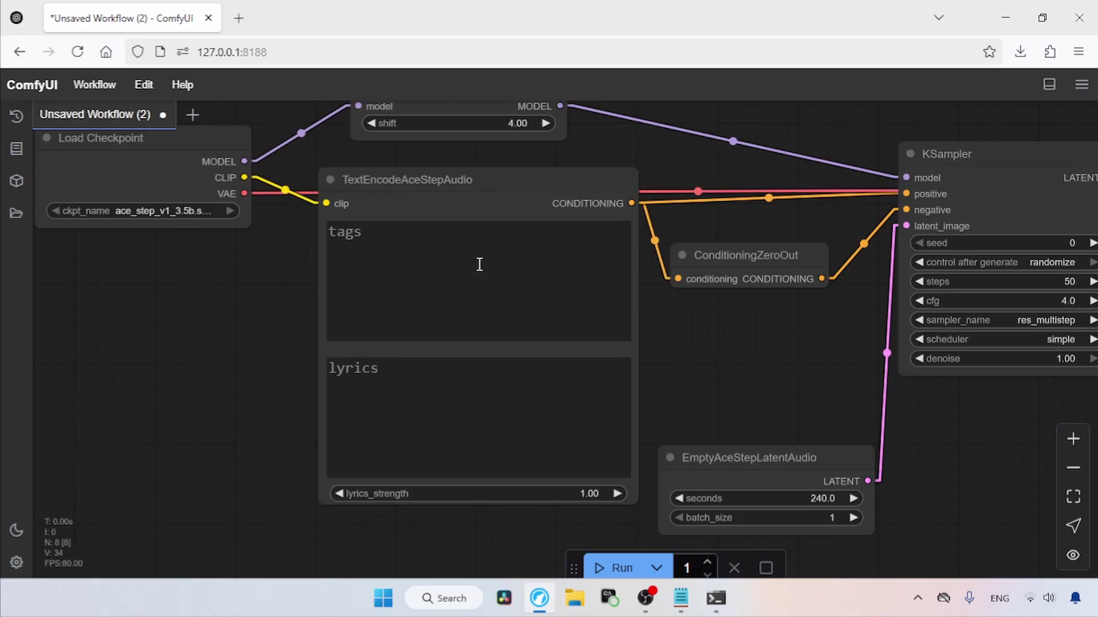
pyautogui.click(478, 265)
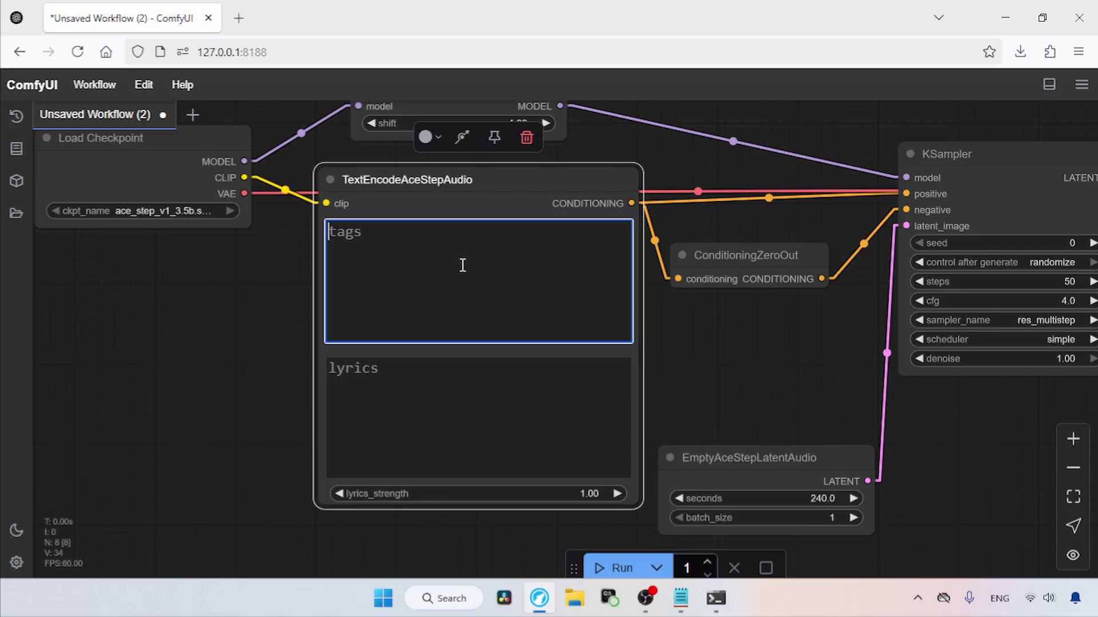
pyautogui.write('fe')
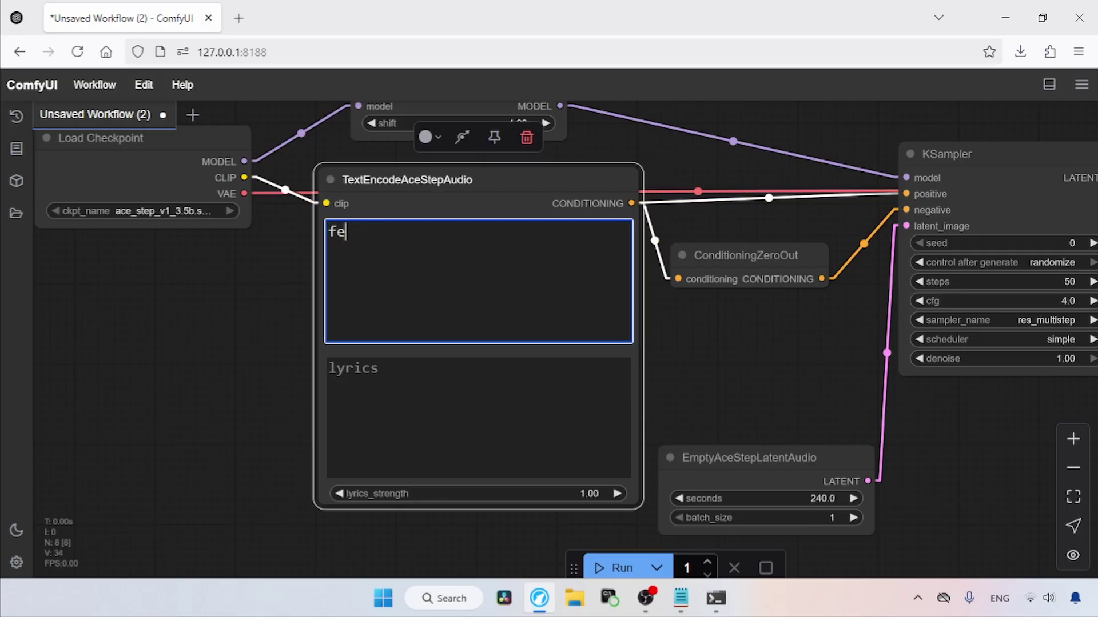
pyautogui.write('male voice,')
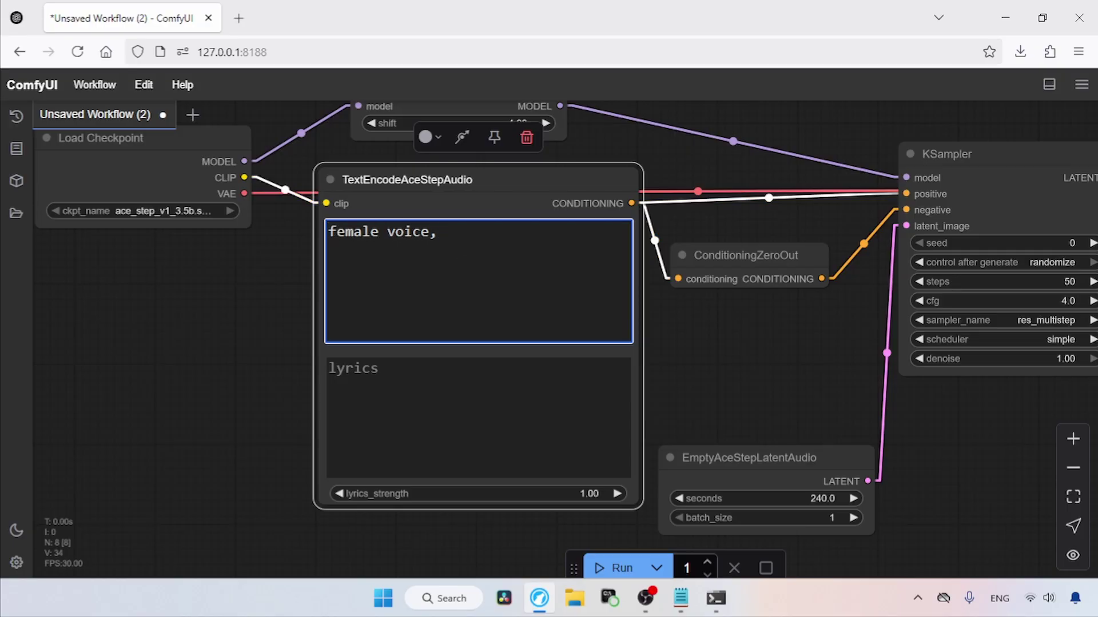
pyautogui.hotkey('ctrl', 'a')
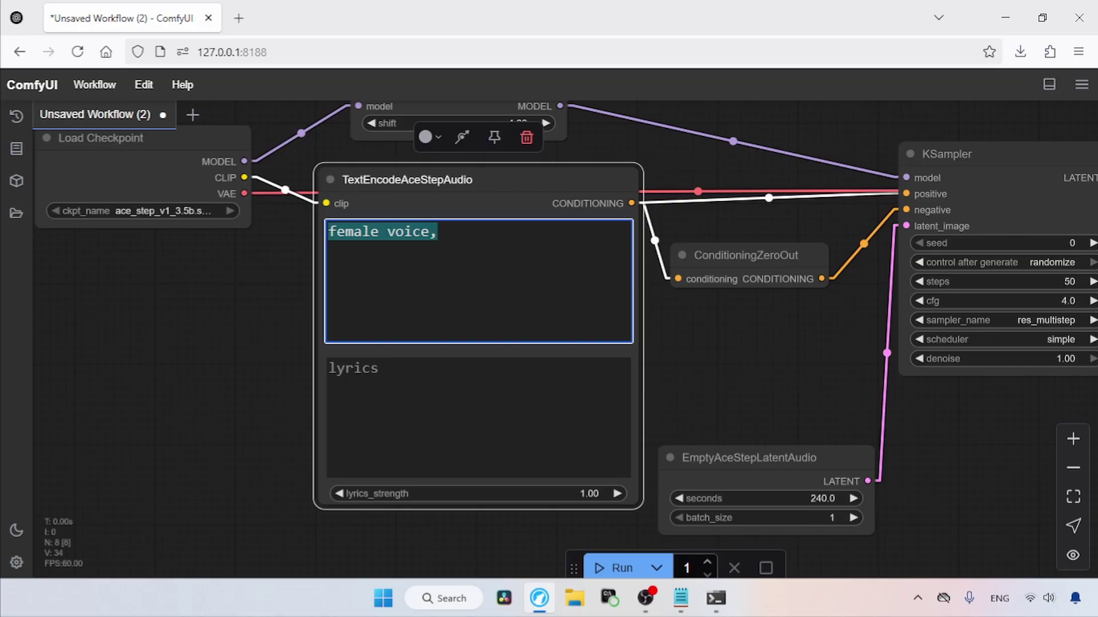
pyautogui.write('male voice')
pyautogui.hotkey('ctrl', 'a')
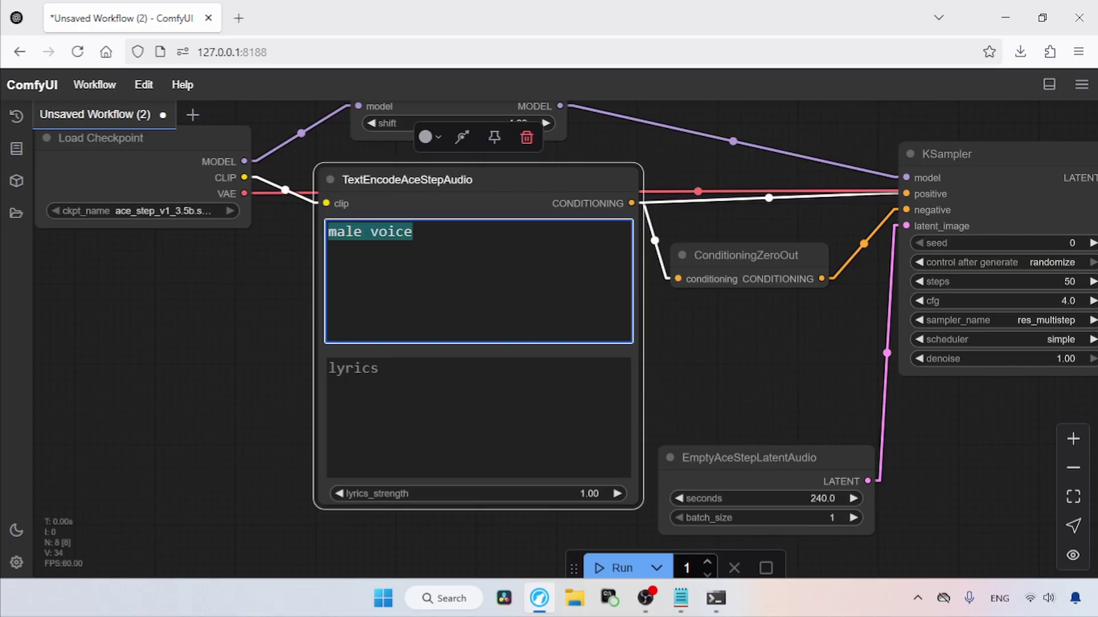
pyautogui.write('female voice')
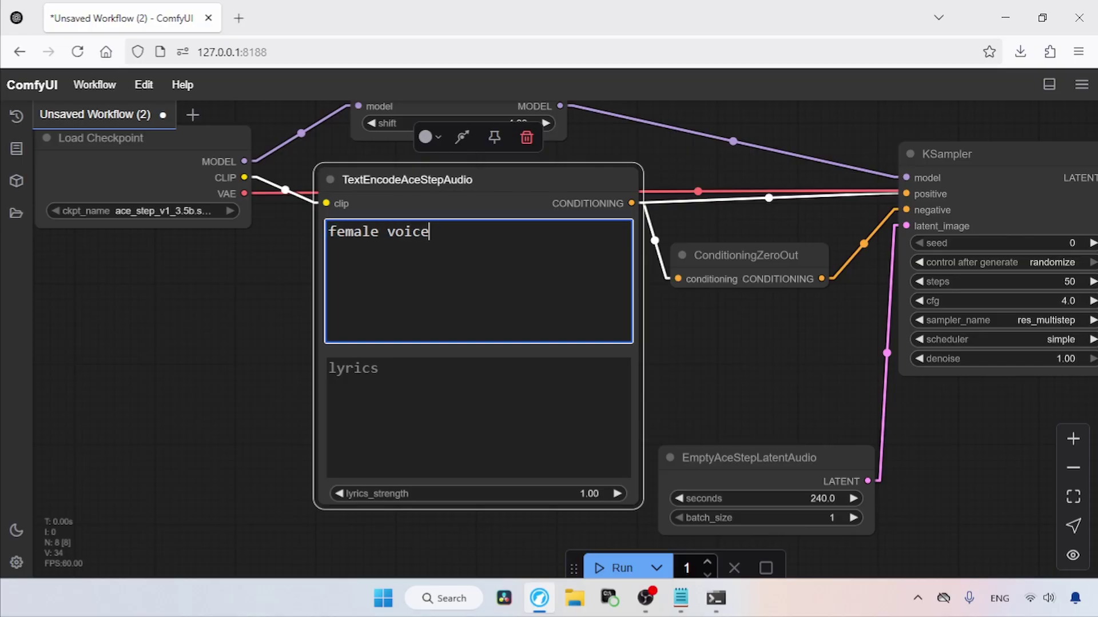
pyautogui.write(', pop ,')
# Replace the tags with the Notepad sample line 'female voice, pop, trance, electronic, birds singing in background'
pyautogui.click(680, 598)
pyautogui.moveTo(617, 249); pyautogui.dragTo(121, 243)
pyautogui.hotkey('ctrl', 'c')
pyautogui.hotkey('alt', 'Tab')
pyautogui.hotkey('ctrl', 'a')
pyautogui.hotkey('ctrl', 'v')
pyautogui.moveTo(467, 390); pyautogui.dragTo(336, 327)
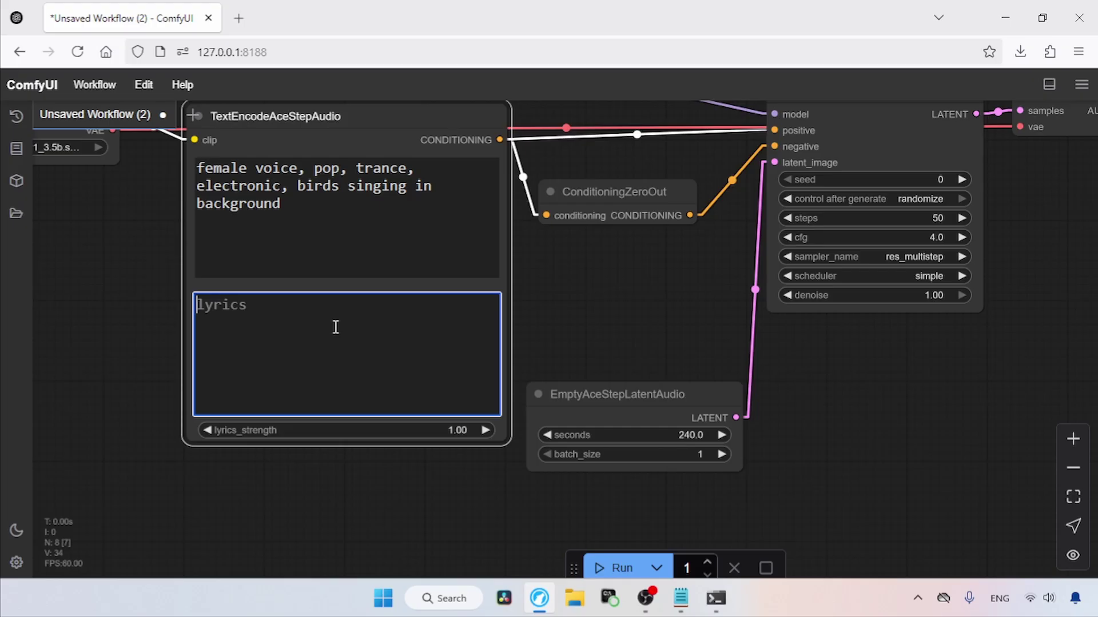
# Paste the Ace Step.txt lyrics, from [inst] through the [Bridge], into the encoder's lyrics field
pyautogui.click(680, 598)
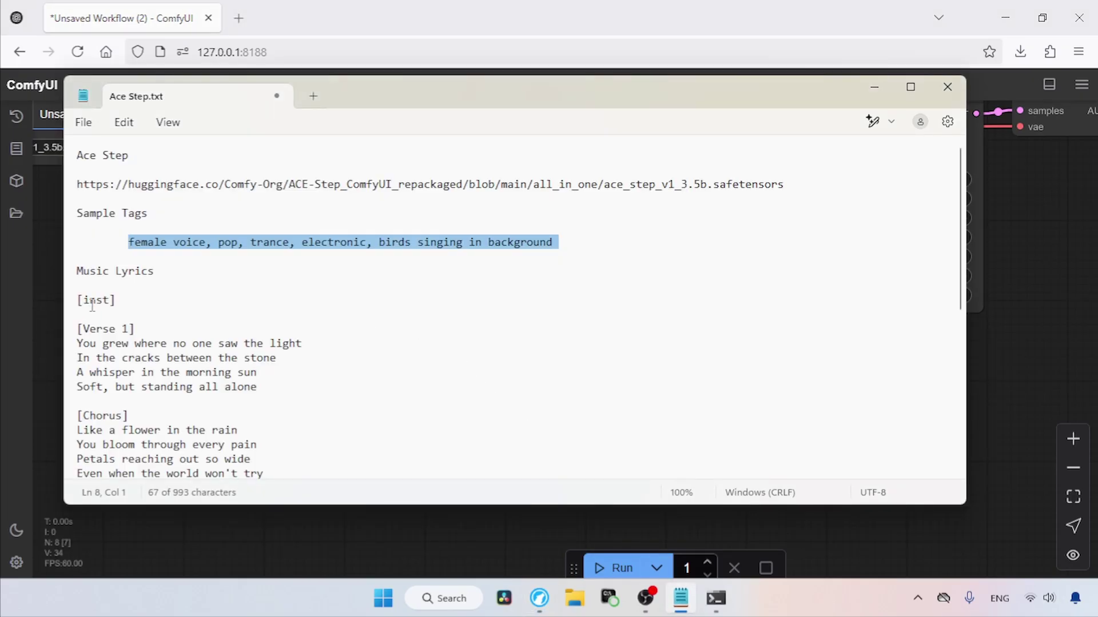
pyautogui.moveTo(71, 301); pyautogui.dragTo(131, 344)
pyautogui.click(70, 328)
pyautogui.scroll(-2, 70, 257)
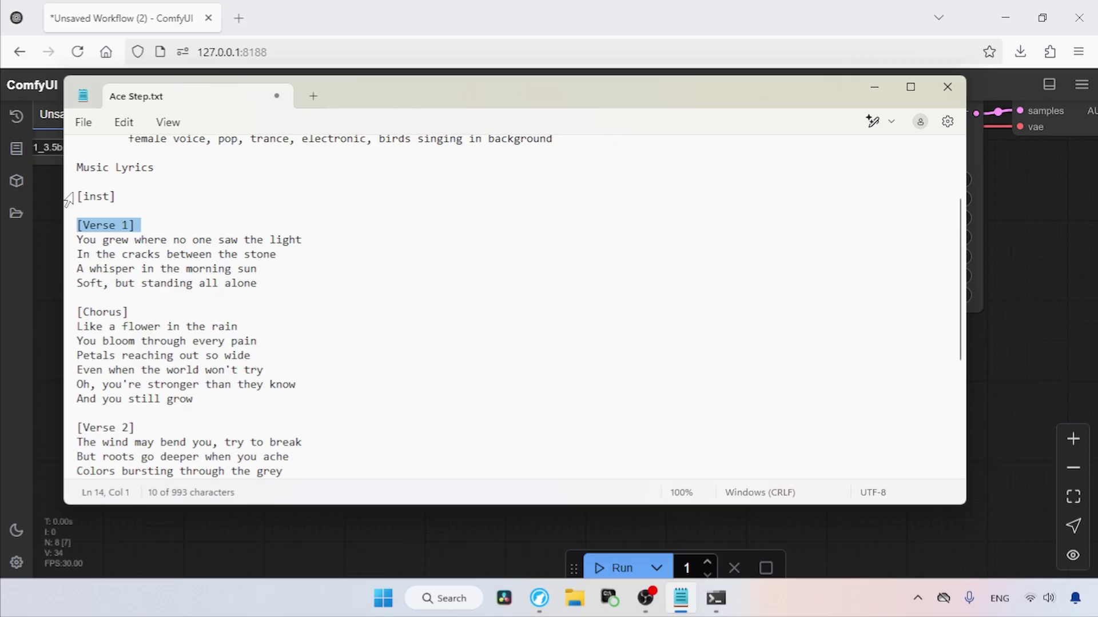
pyautogui.moveTo(68, 199); pyautogui.dragTo(364, 499)
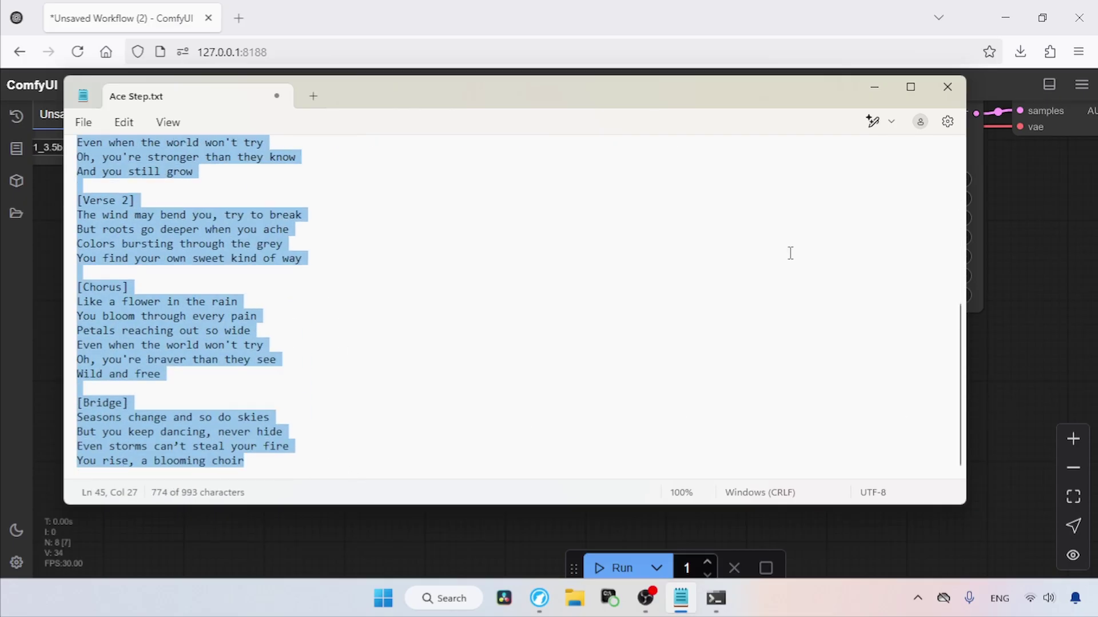
pyautogui.click(595, 12)
pyautogui.hotkey('ctrl', 'v')
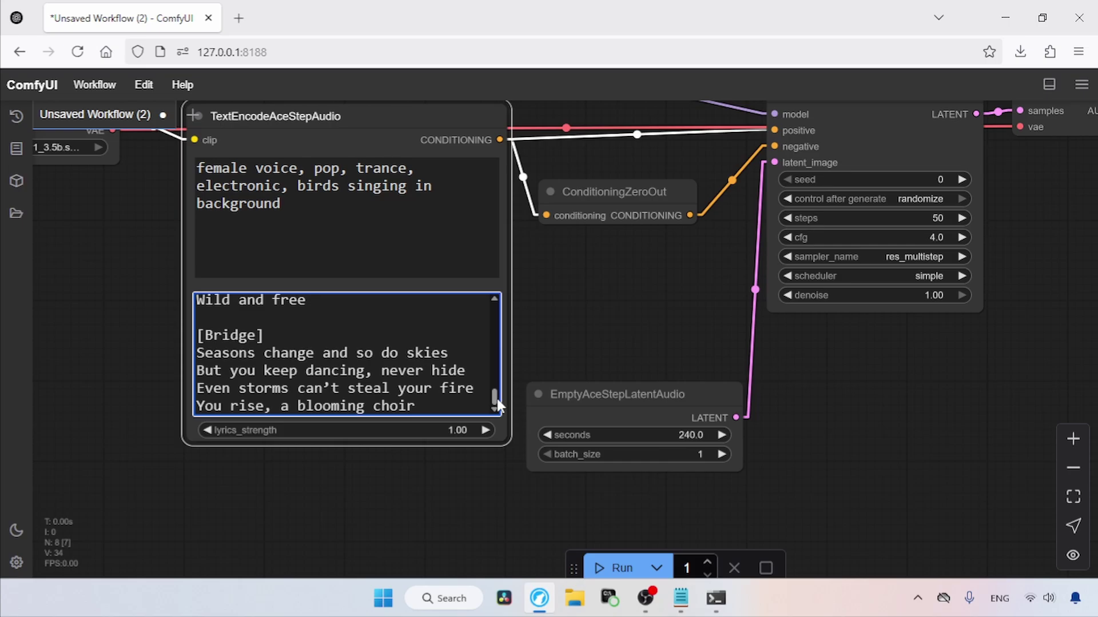
pyautogui.moveTo(496, 403); pyautogui.dragTo(495, 303)
pyautogui.moveTo(249, 306); pyautogui.dragTo(158, 293)
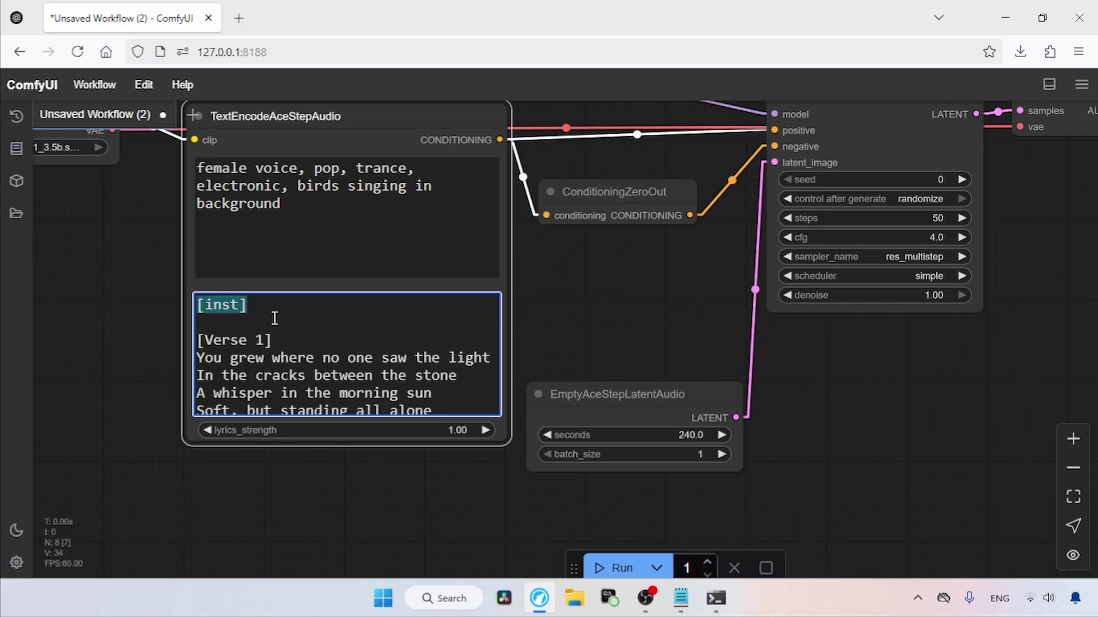
# Set the audio text encoder's lyrics_strength to 0.9
pyautogui.moveTo(849, 410); pyautogui.dragTo(837, 453)
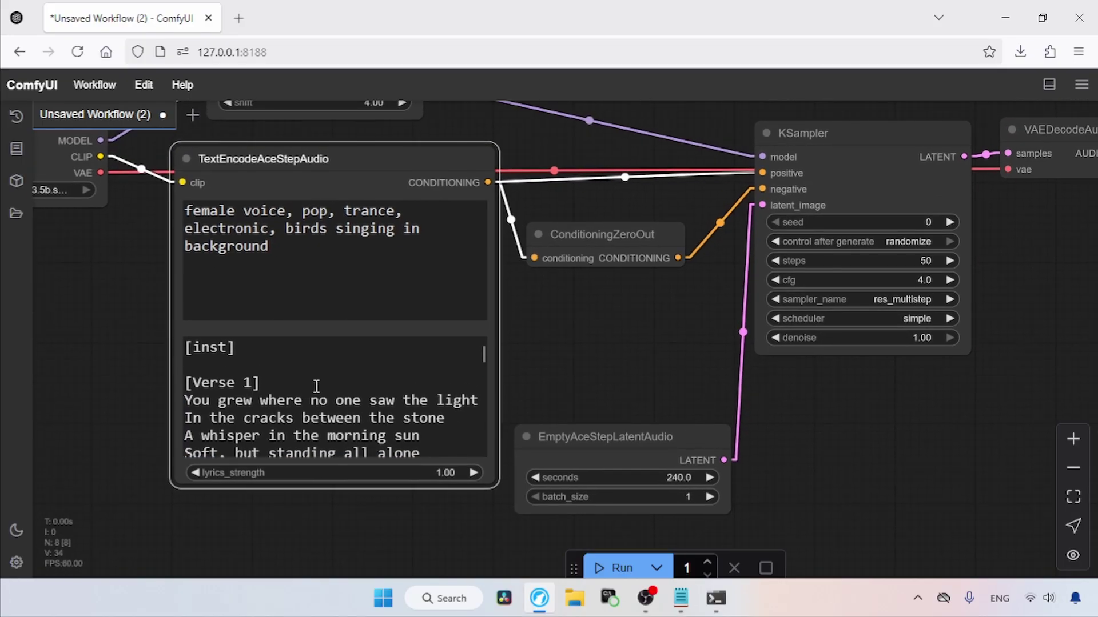
pyautogui.click(430, 474)
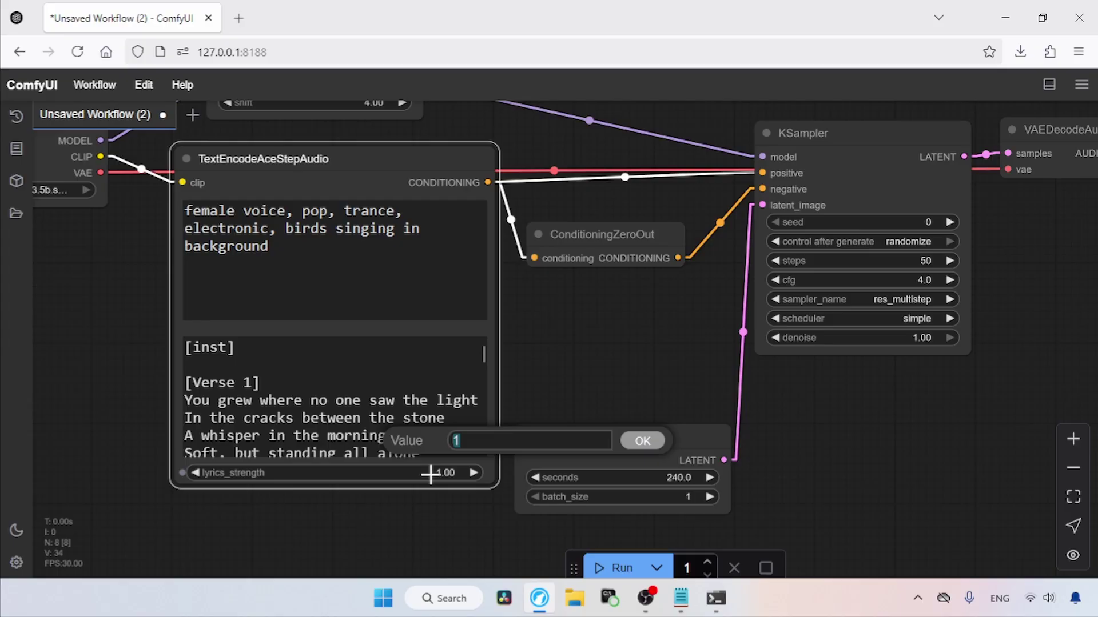
pyautogui.write('0.9')
pyautogui.press('Return')
# Dock the floating Run launch controls into the top bar
pyautogui.moveTo(902, 462); pyautogui.dragTo(683, 487)
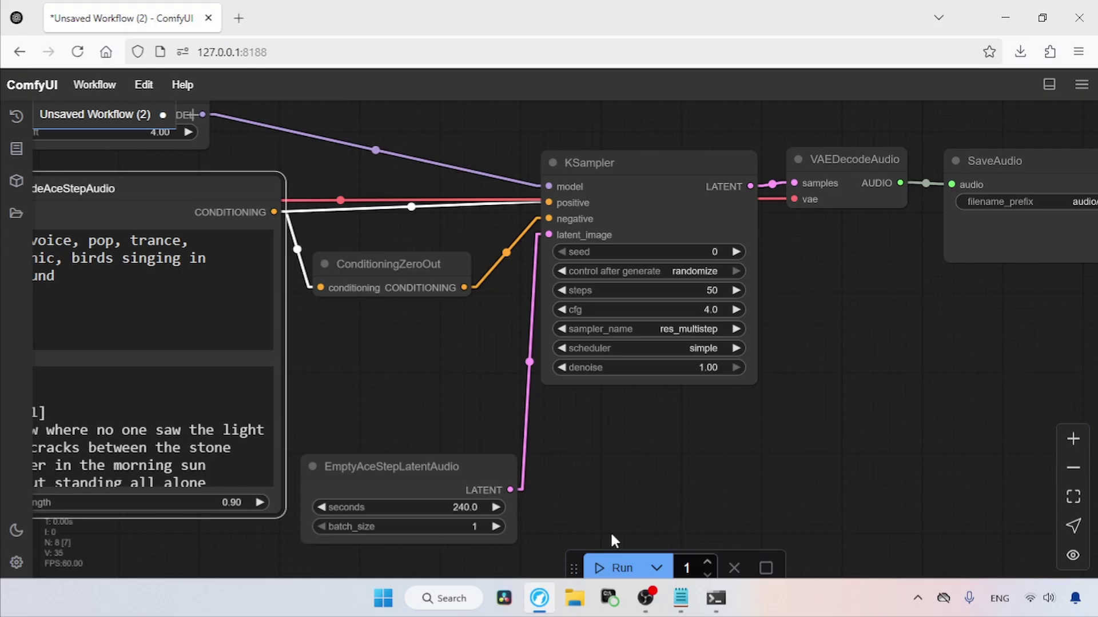
pyautogui.moveTo(573, 568); pyautogui.dragTo(624, 278)
pyautogui.moveTo(645, 159); pyautogui.dragTo(637, 86)
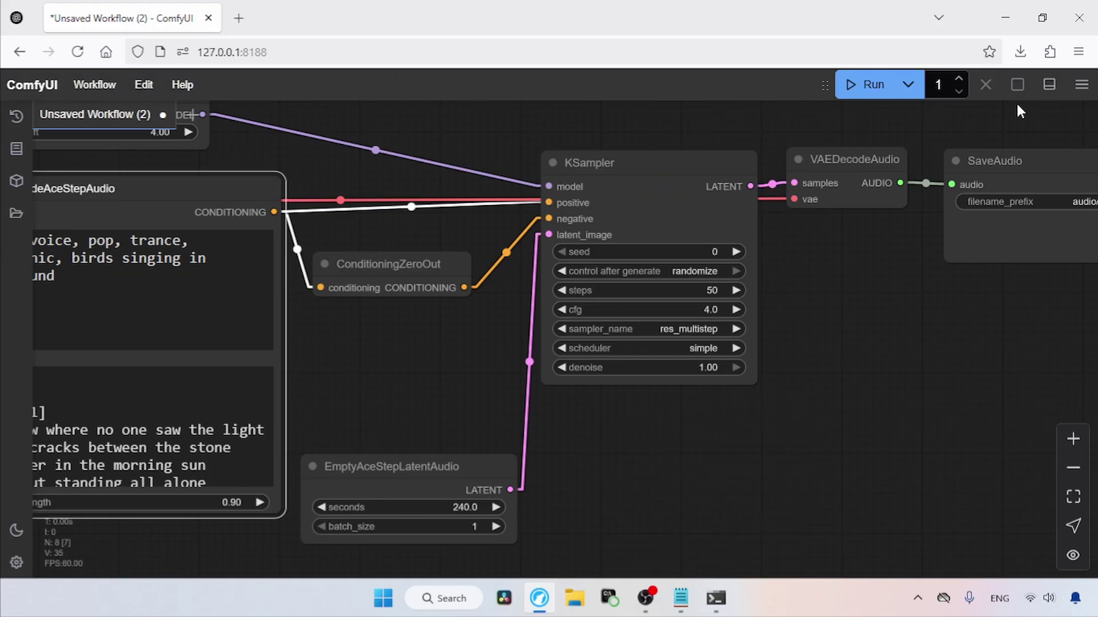
# Run the workflow, cancel the first queued generation, and check the console for 50 completed steps
pyautogui.click(867, 86)
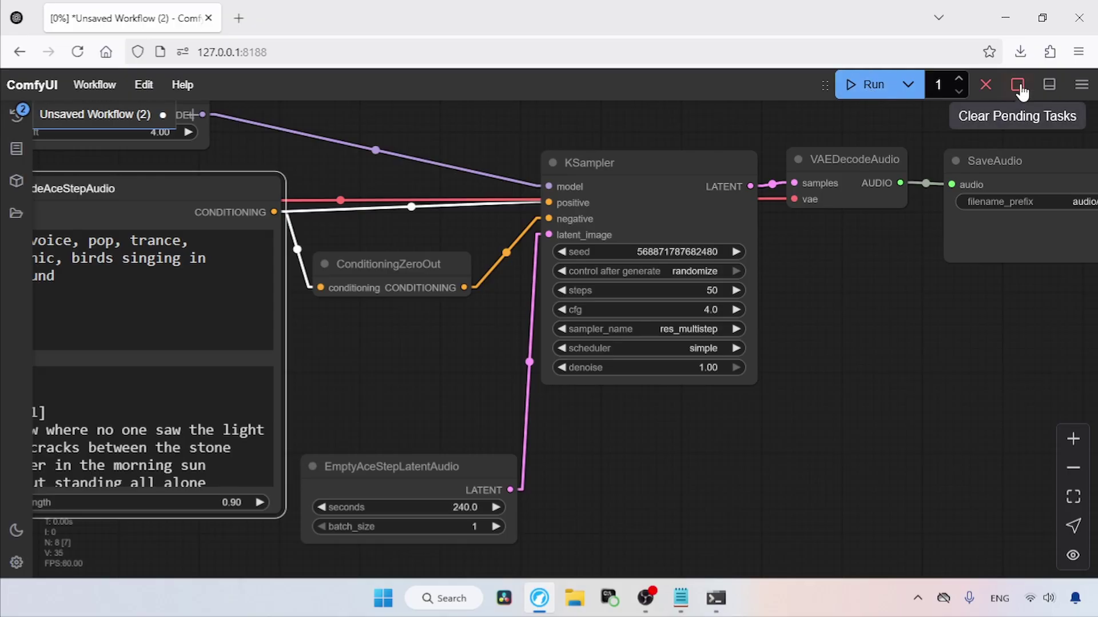
pyautogui.click(985, 85)
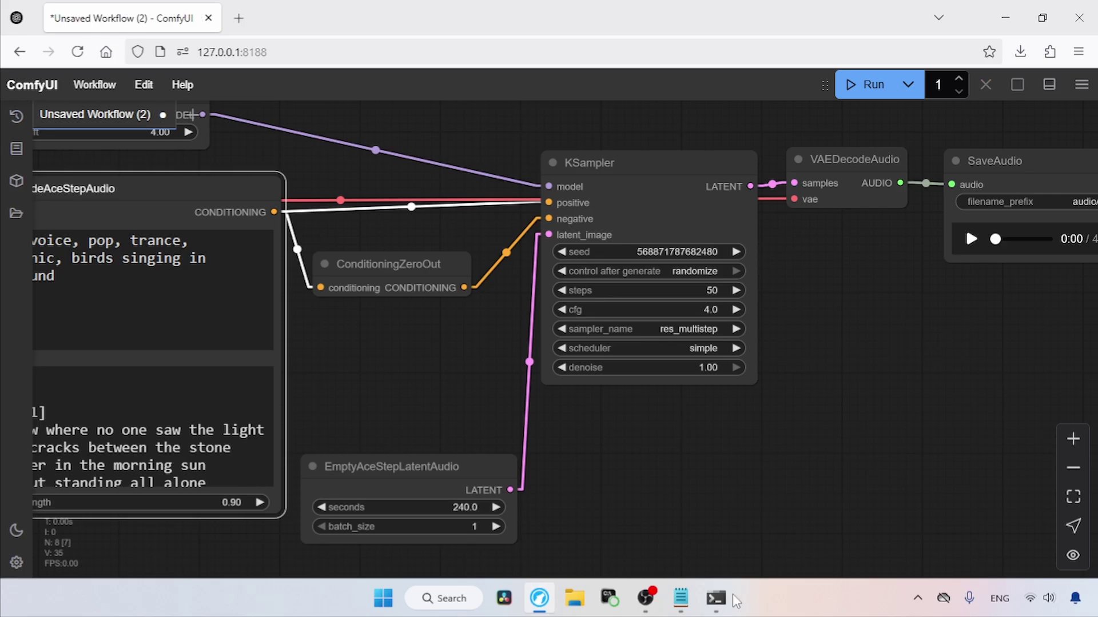
pyautogui.click(717, 598)
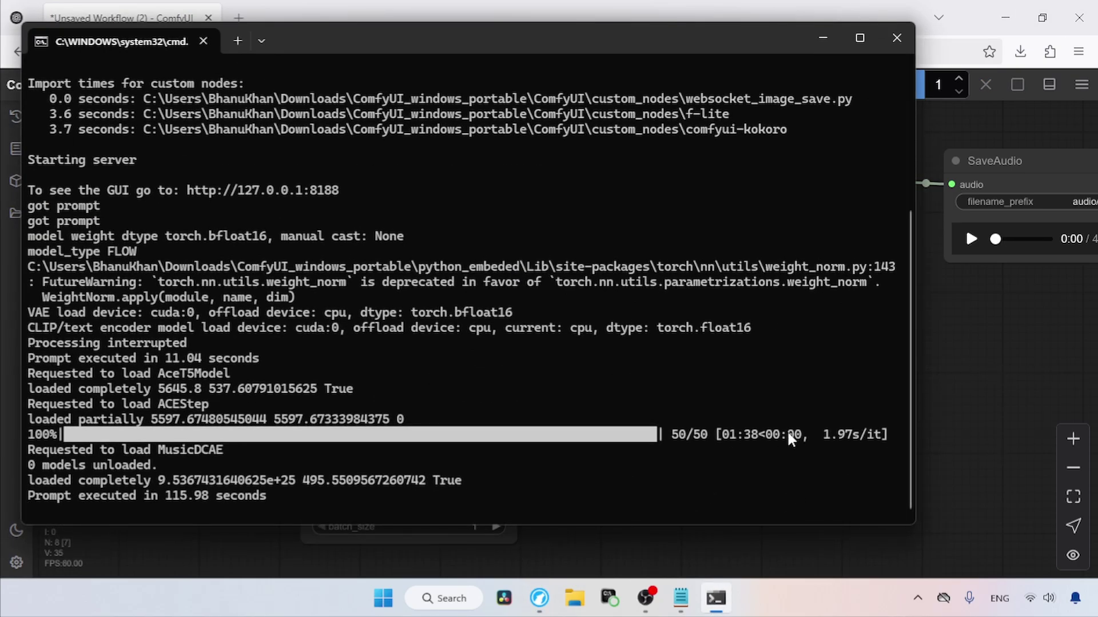
# Play the generated 4:00 song in the SaveAudio node's player
pyautogui.click(1058, 313)
pyautogui.moveTo(1059, 313); pyautogui.dragTo(657, 345)
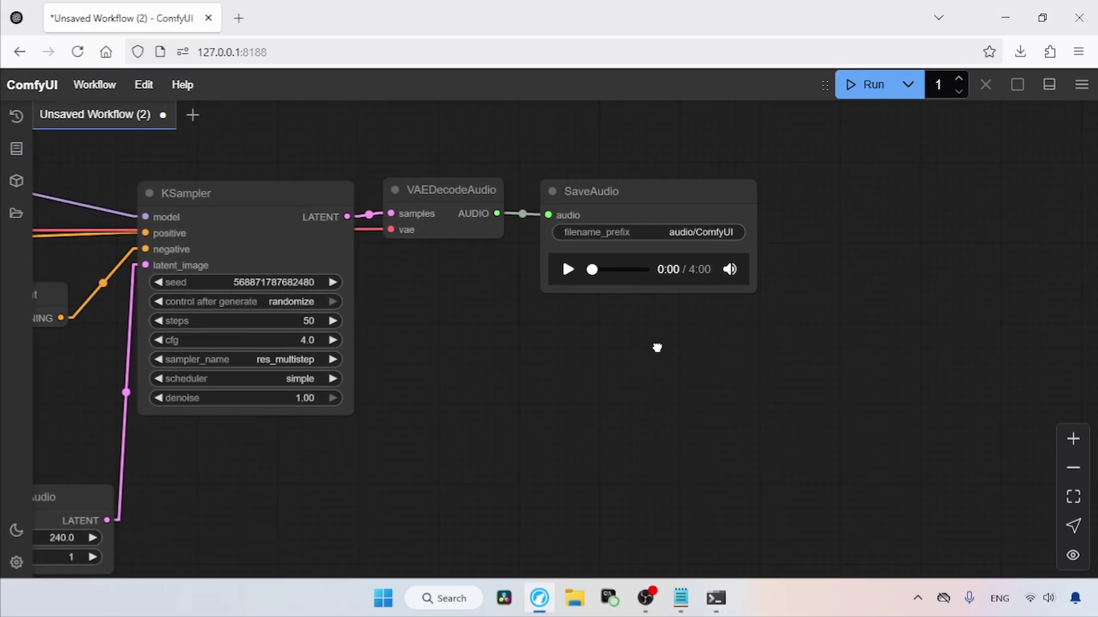
pyautogui.click(567, 270)
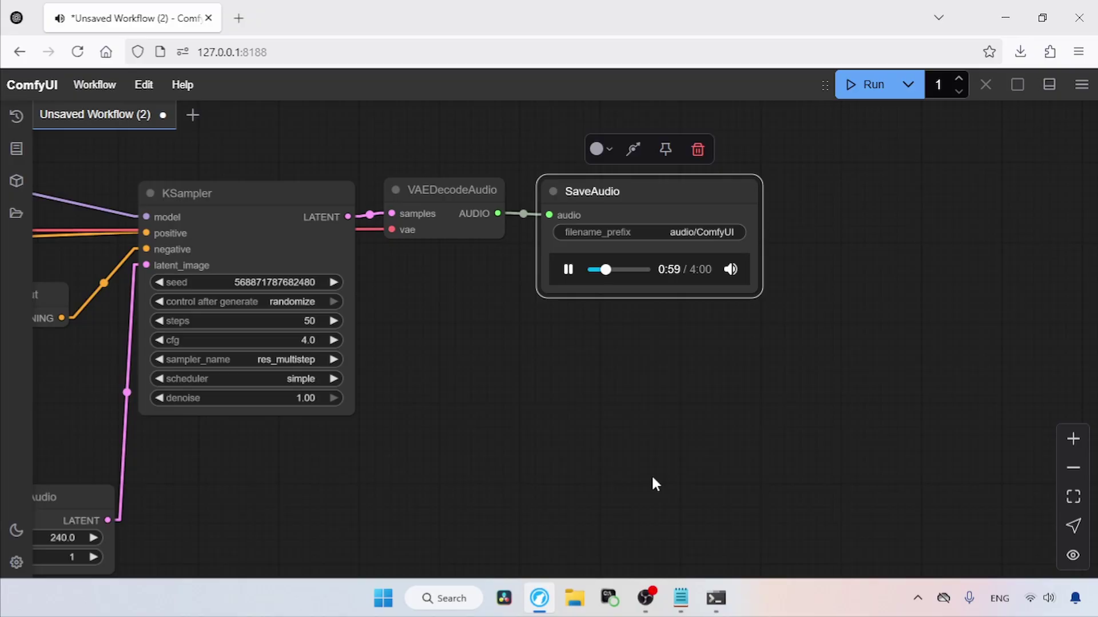
# Pause the song at 1:01 and select all text in the encoder's tags field
pyautogui.click(569, 269)
pyautogui.moveTo(407, 499); pyautogui.dragTo(789, 415)
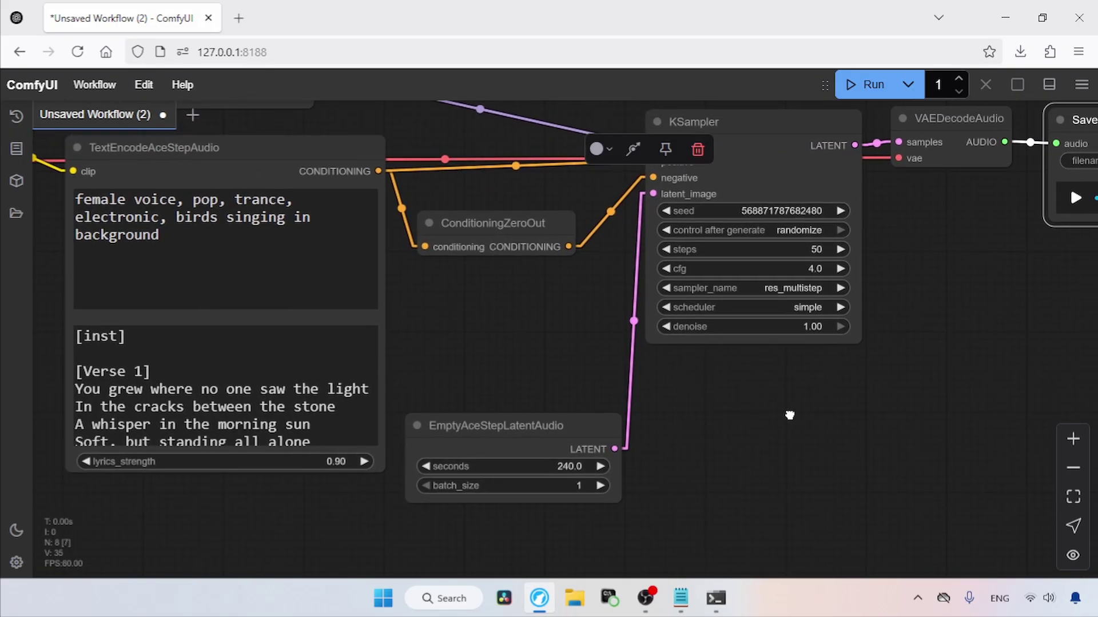
pyautogui.tripleClick(331, 255)
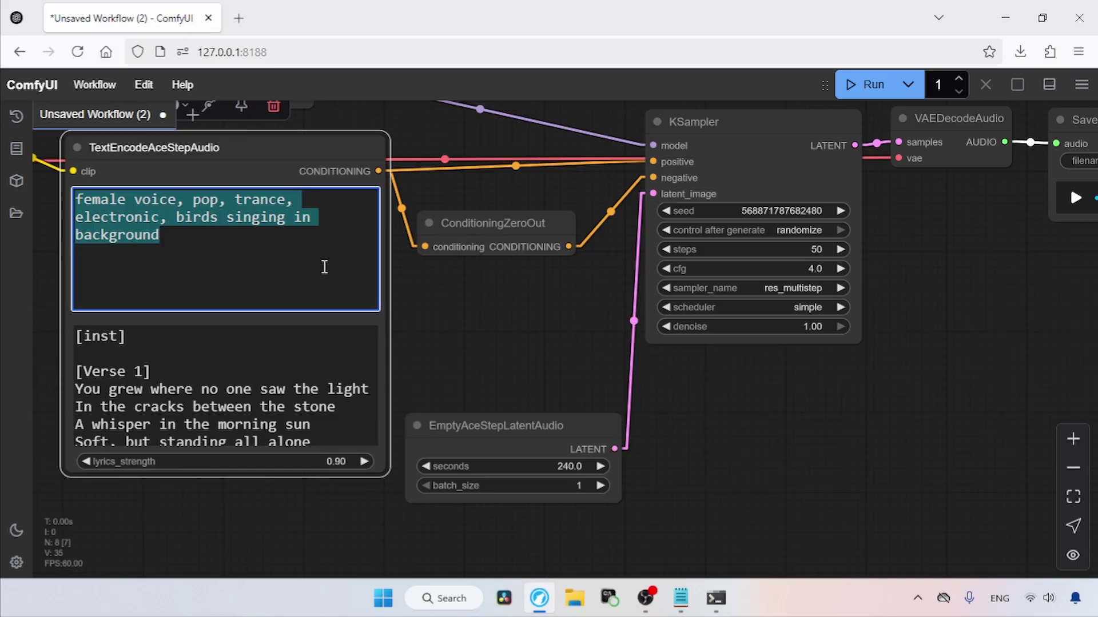